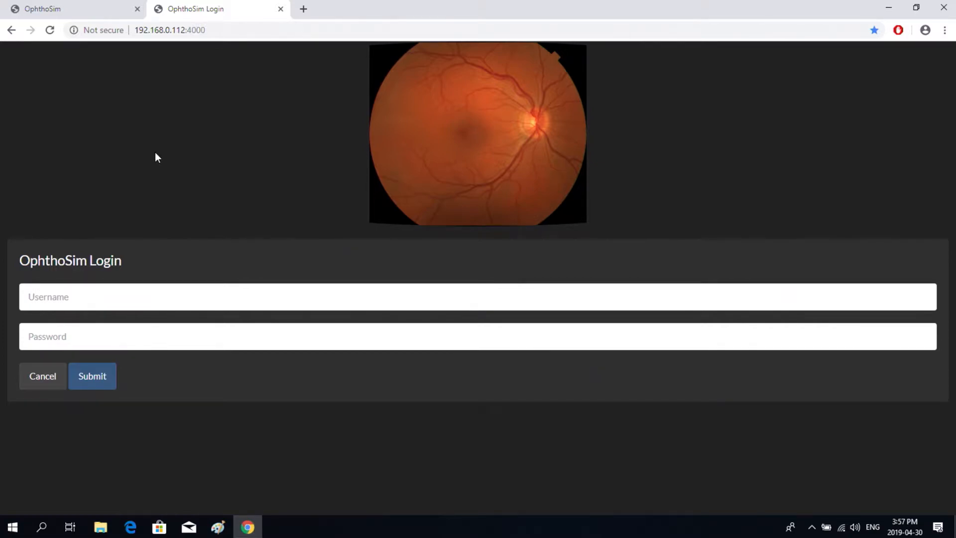
# - Sign in to OphthoSim with the teacher account's username and password
pyautogui.click(44, 296)
pyautogui.write('teacher')
pyautogui.click(58, 334)
pyautogui.write('••••••••')
pyautogui.click(100, 381)
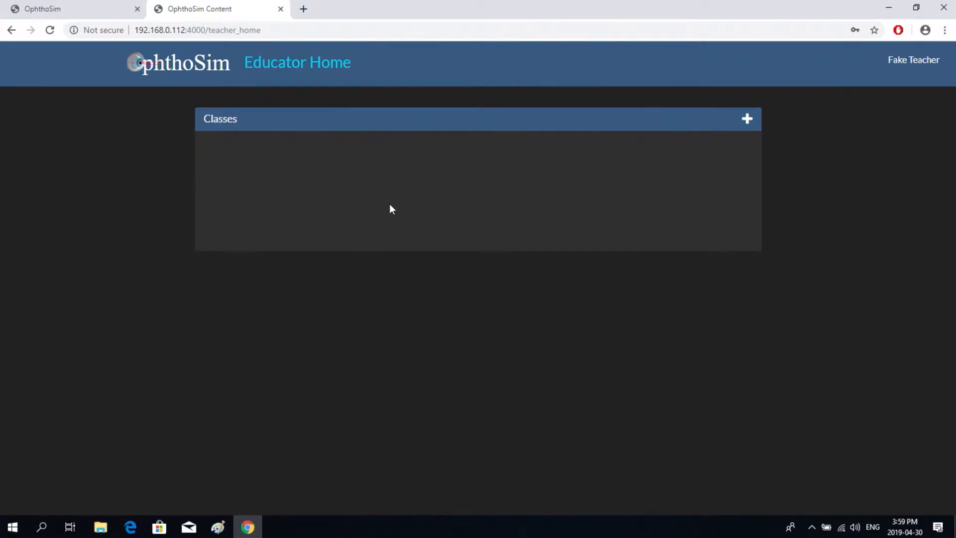
# - Open the teacher's name menu in the top-right header
pyautogui.click(907, 63)
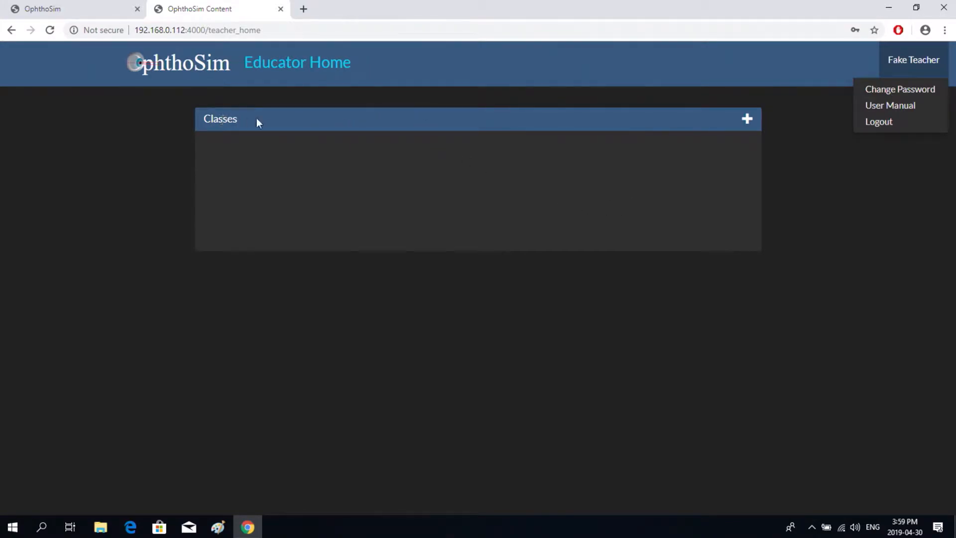
# - Add a new class named 'Test Class' to the Classes list
pyautogui.click(747, 120)
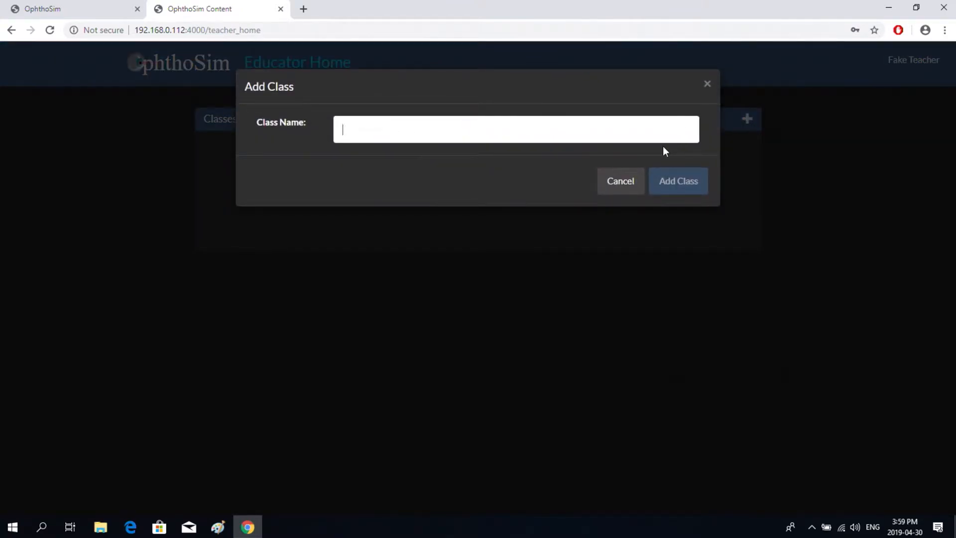
pyautogui.write('Test')
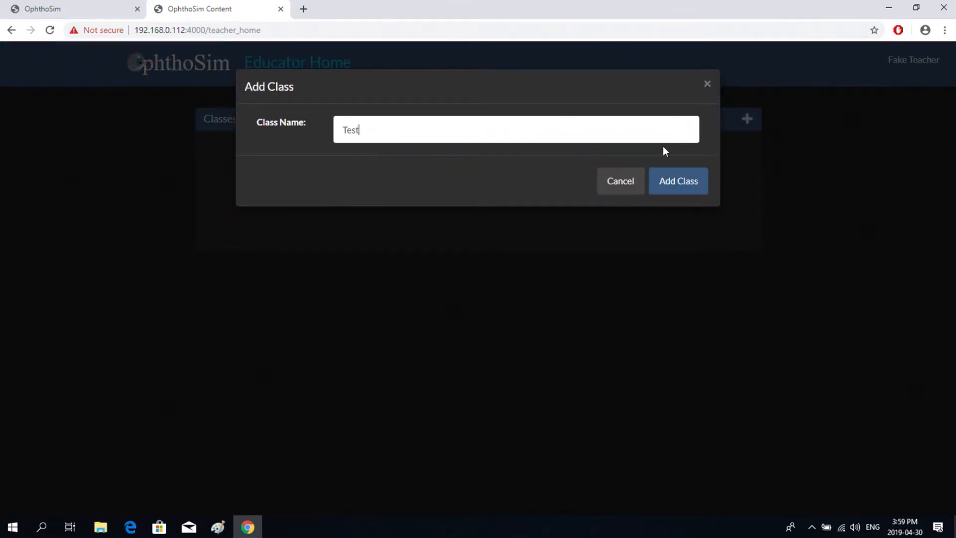
pyautogui.write(' Class')
pyautogui.click(680, 185)
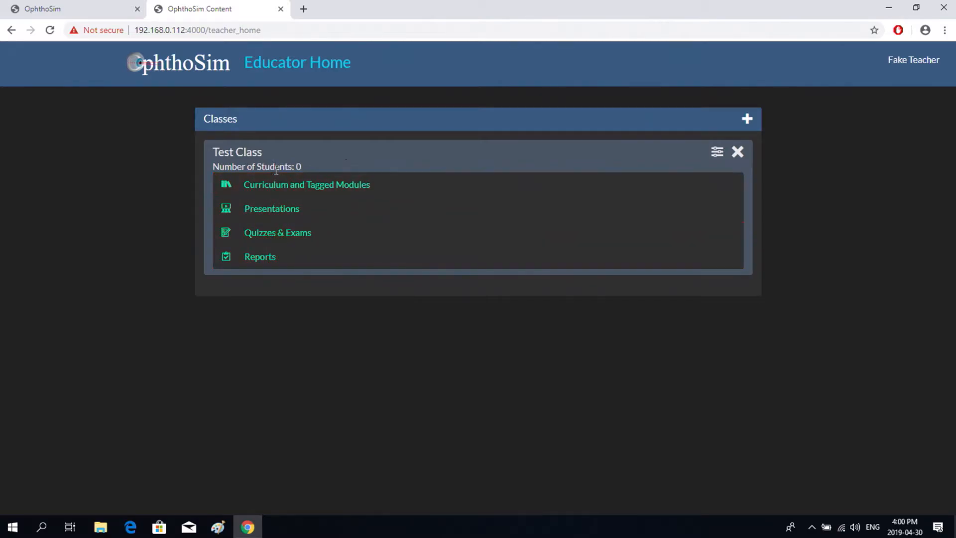
# - Add the demo student to Test Class and save the class
pyautogui.click(717, 156)
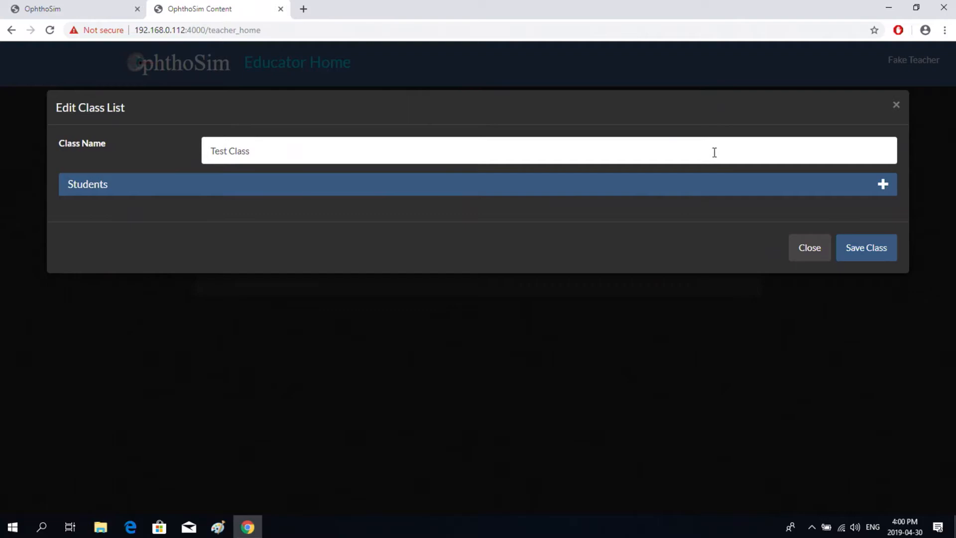
pyautogui.click(883, 185)
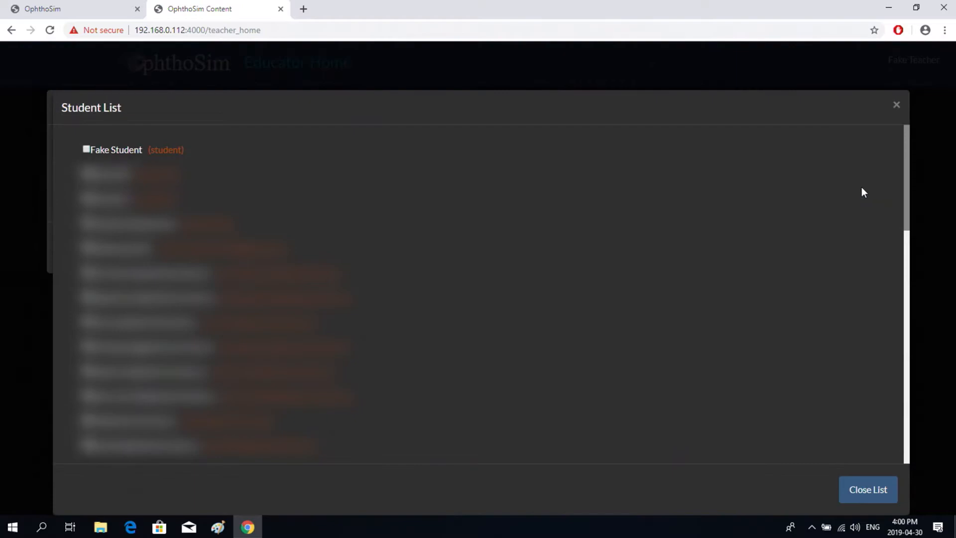
pyautogui.click(87, 149)
pyautogui.click(860, 488)
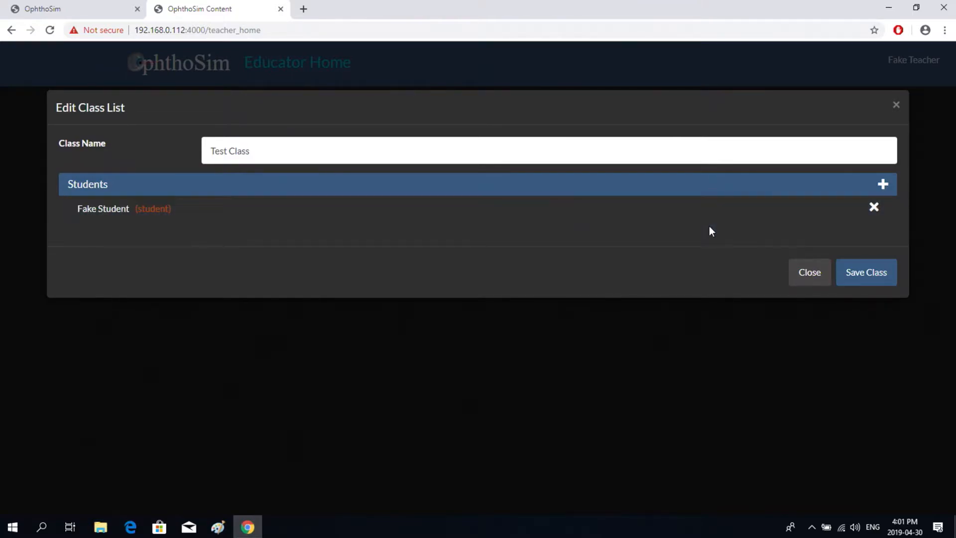
pyautogui.click(875, 275)
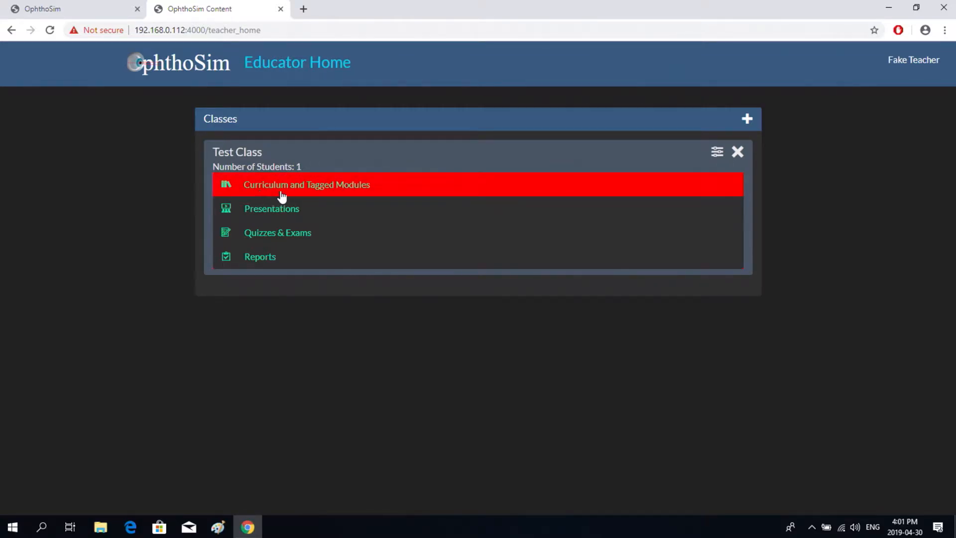
# - Tag Introduction and its four subtopics, then save them as curriculum 'Week 1'
pyautogui.click(321, 189)
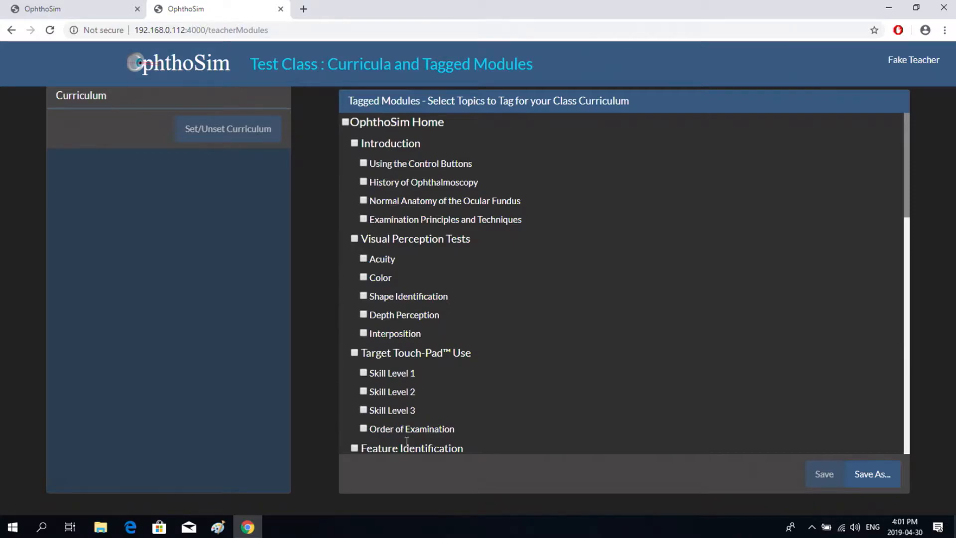
pyautogui.moveTo(907, 202)
pyautogui.mouseDown()
pyautogui.moveTo(924, 450)
pyautogui.moveTo(898, 187)
pyautogui.mouseUp()
pyautogui.click(867, 478)
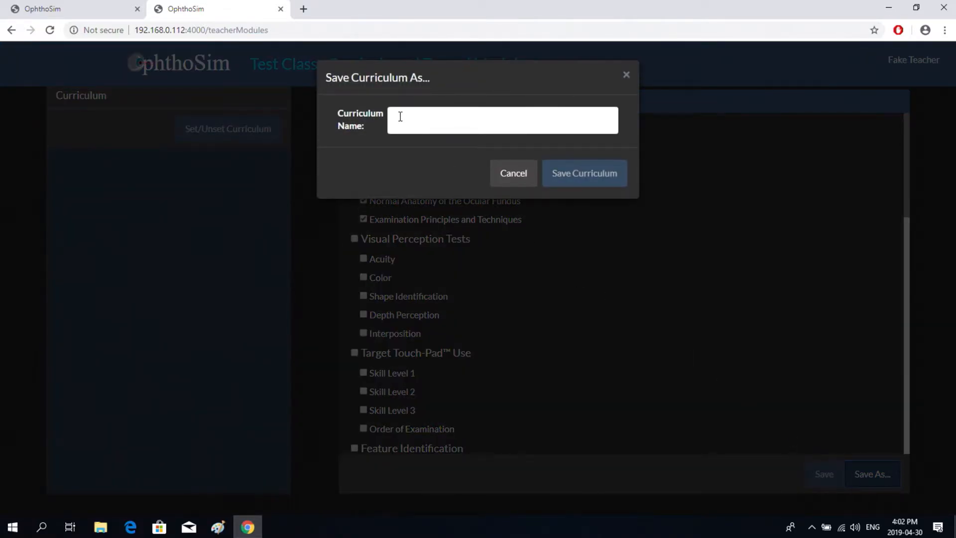
pyautogui.click(399, 115)
pyautogui.write('Week 1')
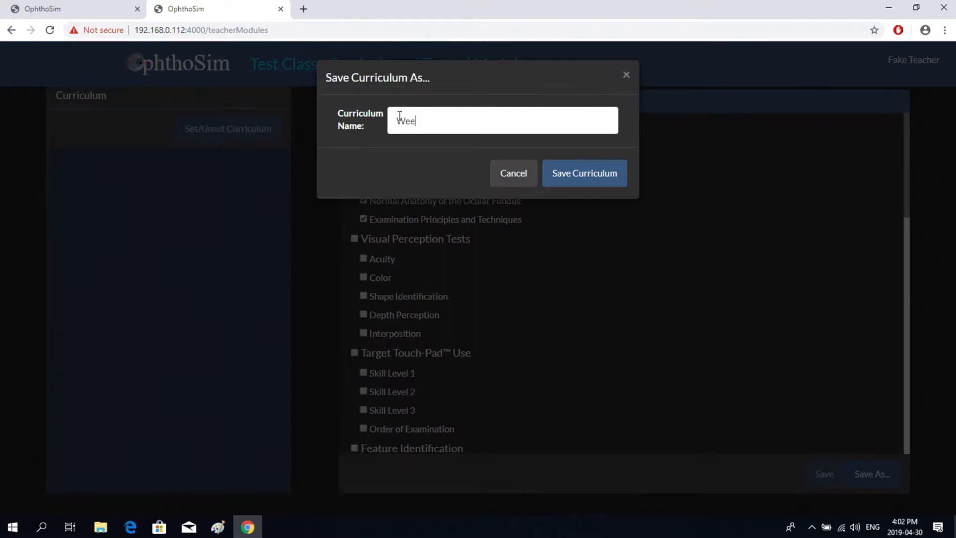
pyautogui.click(584, 175)
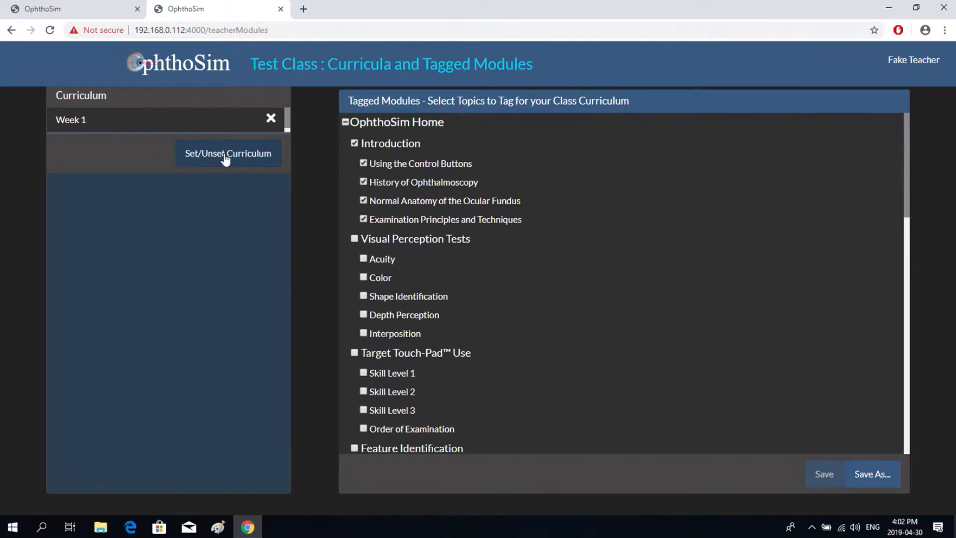
# - Activate the Week 1 curriculum, then return to the Educator Home
pyautogui.click(222, 125)
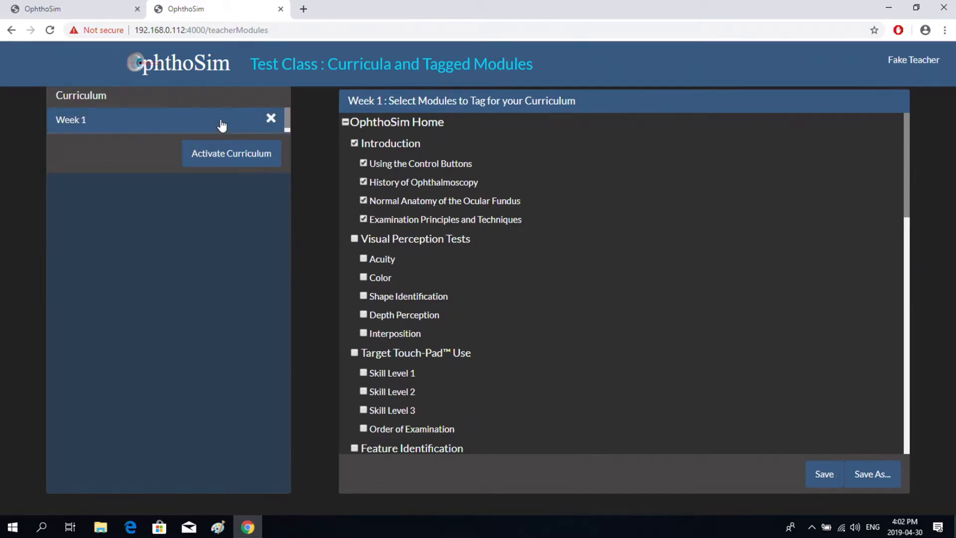
pyautogui.click(218, 156)
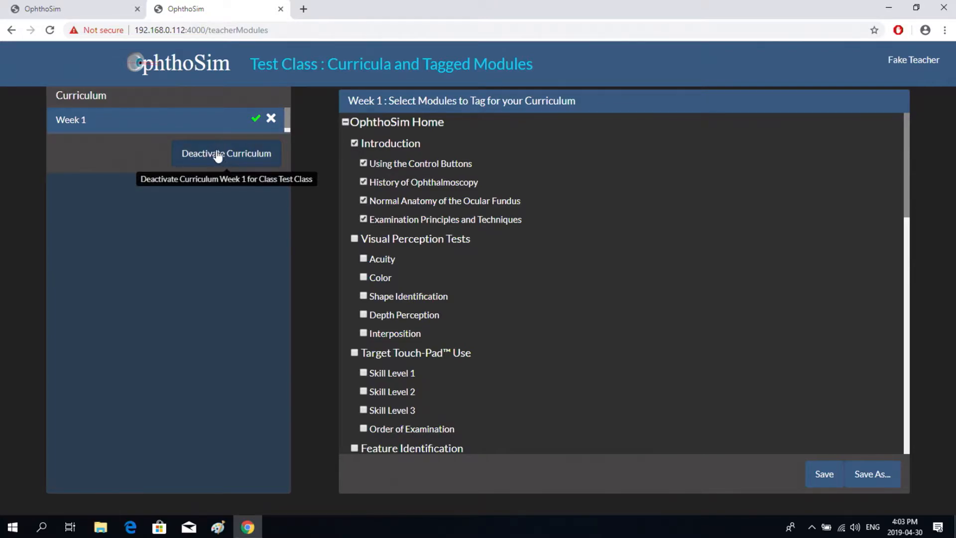
pyautogui.click(171, 64)
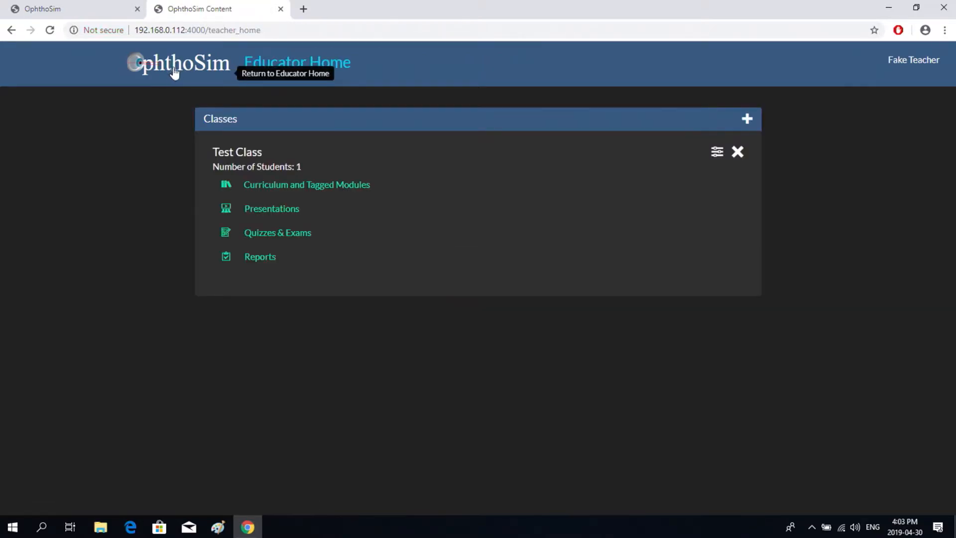
# - Create a new presentation and name it 'Test Presentation'
pyautogui.click(279, 212)
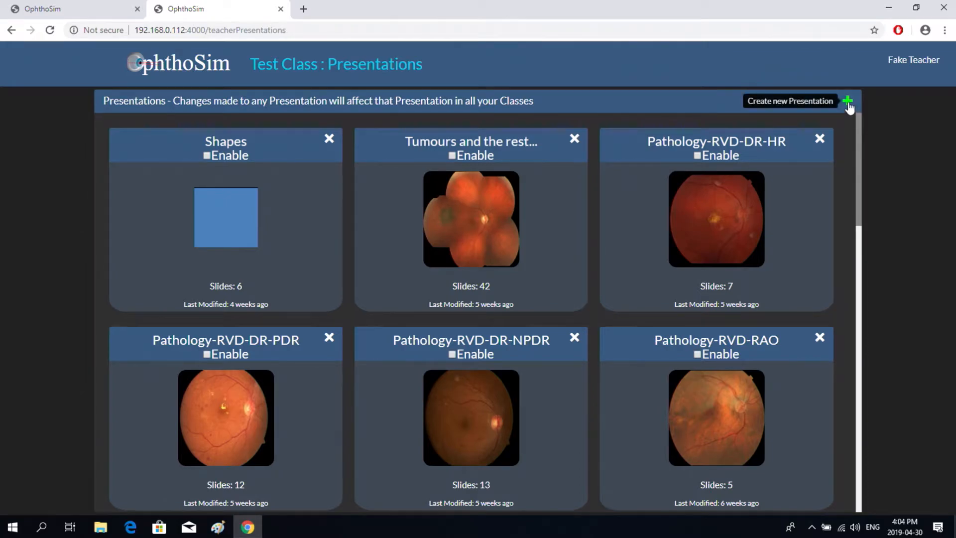
pyautogui.click(849, 105)
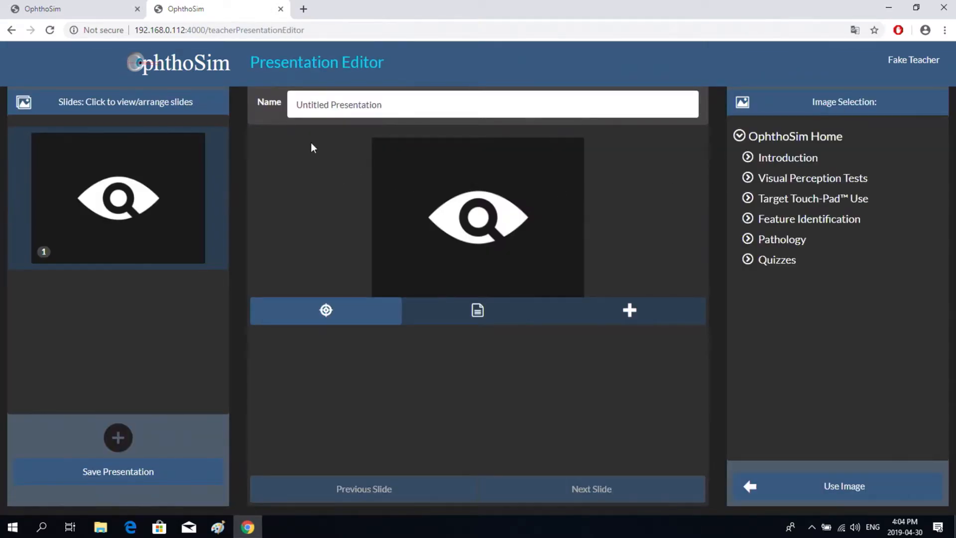
pyautogui.moveTo(390, 104); pyautogui.dragTo(285, 110)
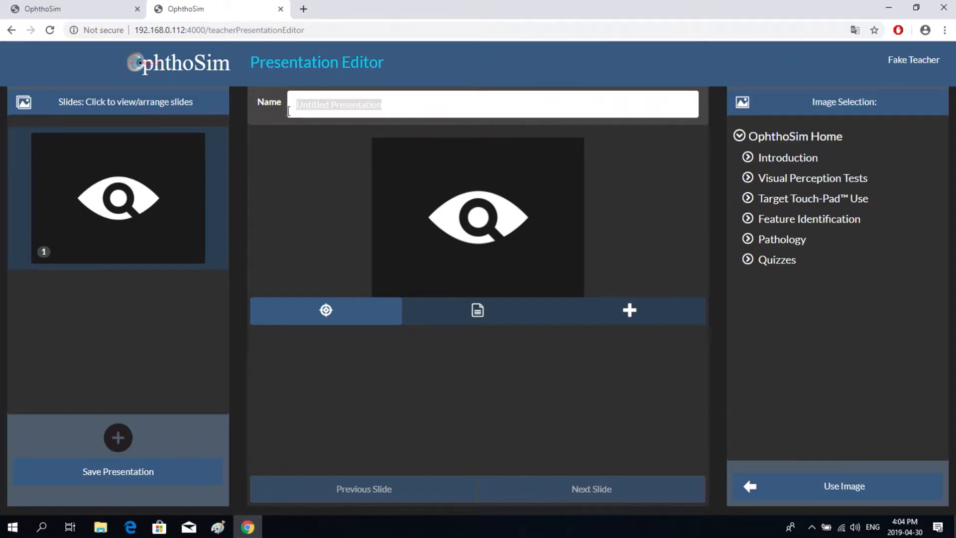
pyautogui.write('Tes')
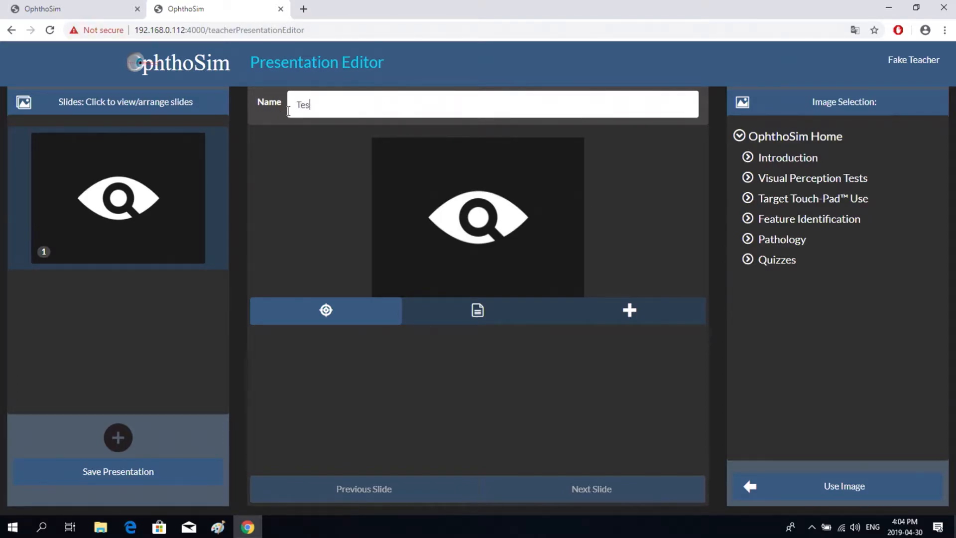
pyautogui.write('t Presentation')
# - Use the first image under Pathology > Normal as slide 1's fundus image
pyautogui.click(749, 238)
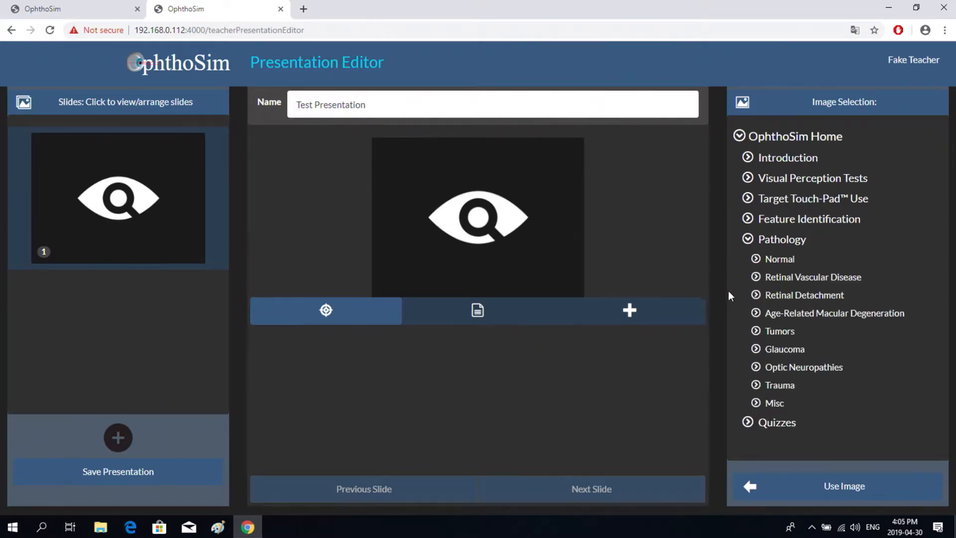
pyautogui.click(755, 258)
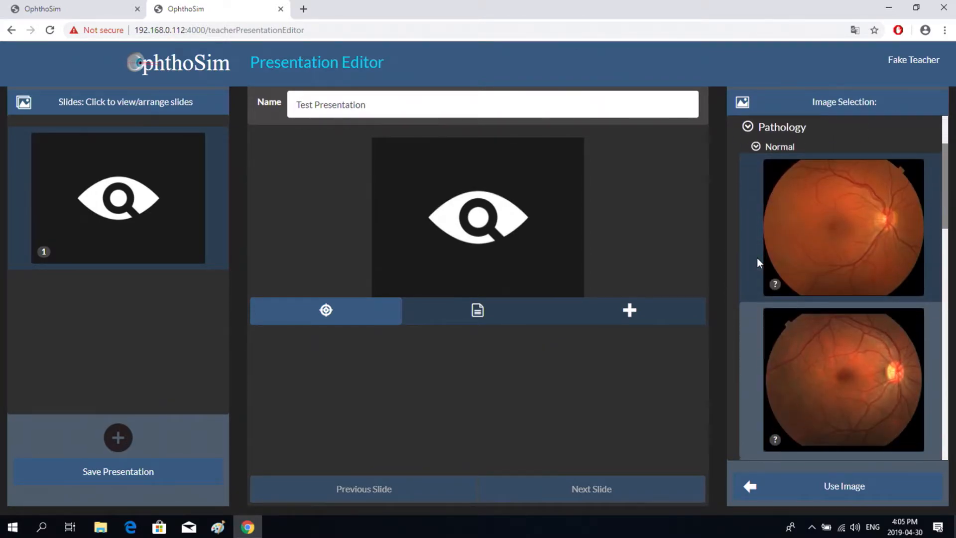
pyautogui.click(855, 216)
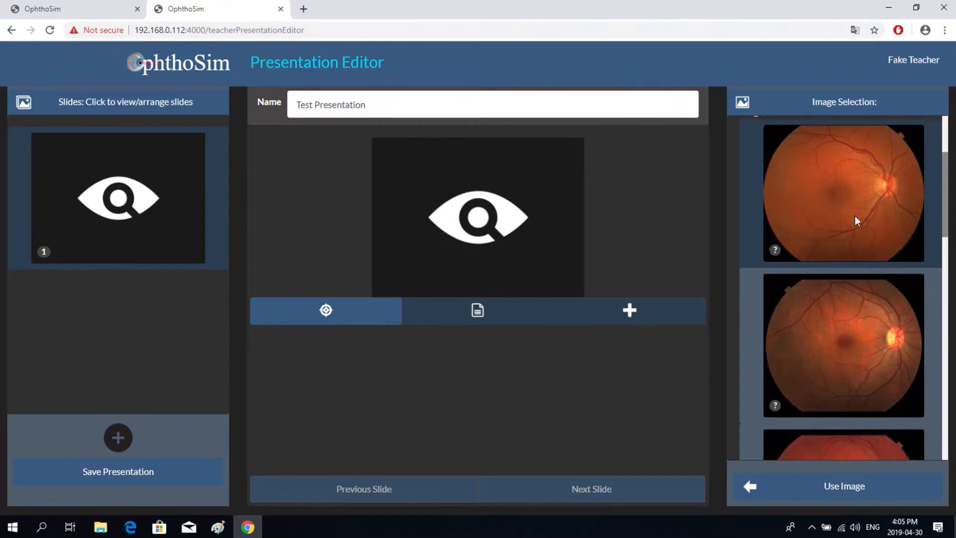
pyautogui.click(759, 493)
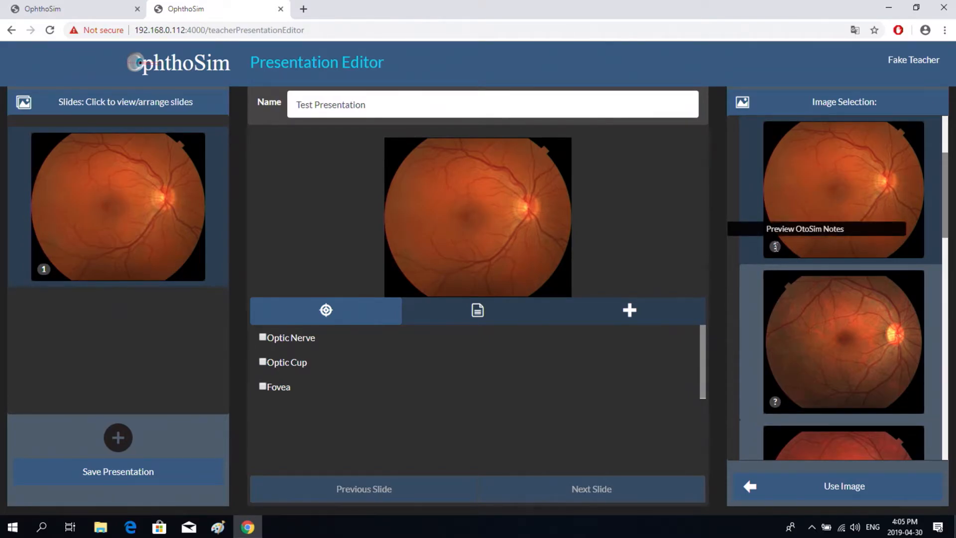
# - Copy the four description paragraphs of the Normal fundus image
pyautogui.click(774, 246)
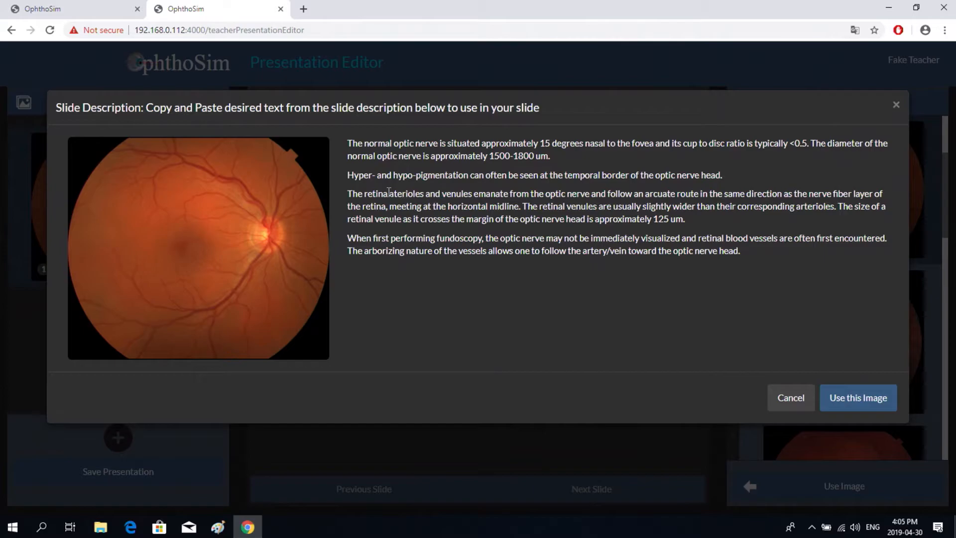
pyautogui.moveTo(349, 141); pyautogui.dragTo(753, 250)
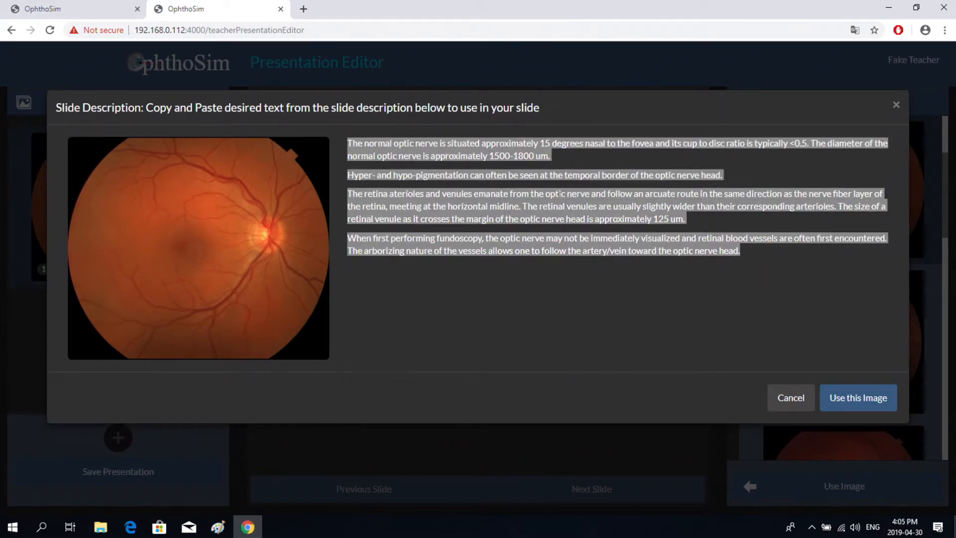
pyautogui.rightClick(541, 204)
pyautogui.click(578, 214)
pyautogui.click(790, 399)
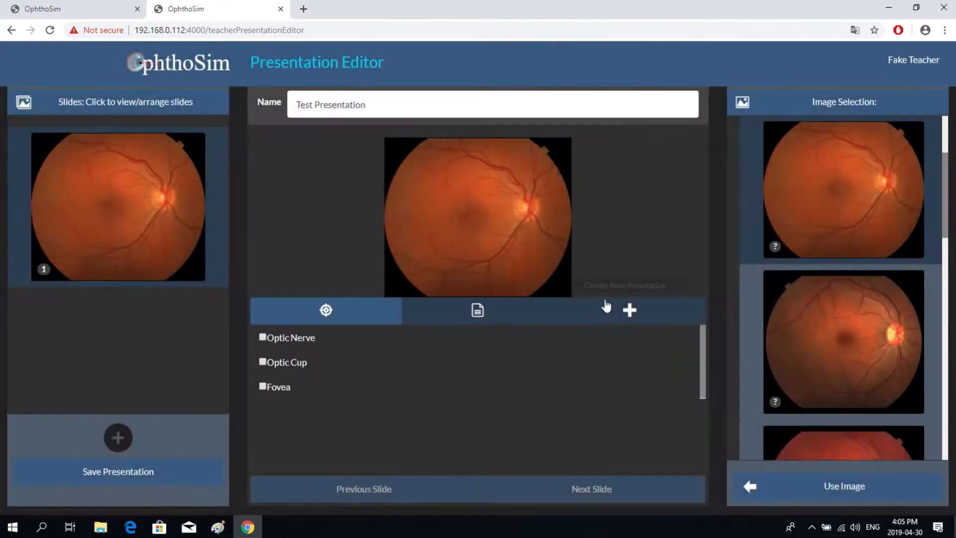
# - Paste the copied optic nerve and vessel description as slide 1's text and save it
pyautogui.click(477, 313)
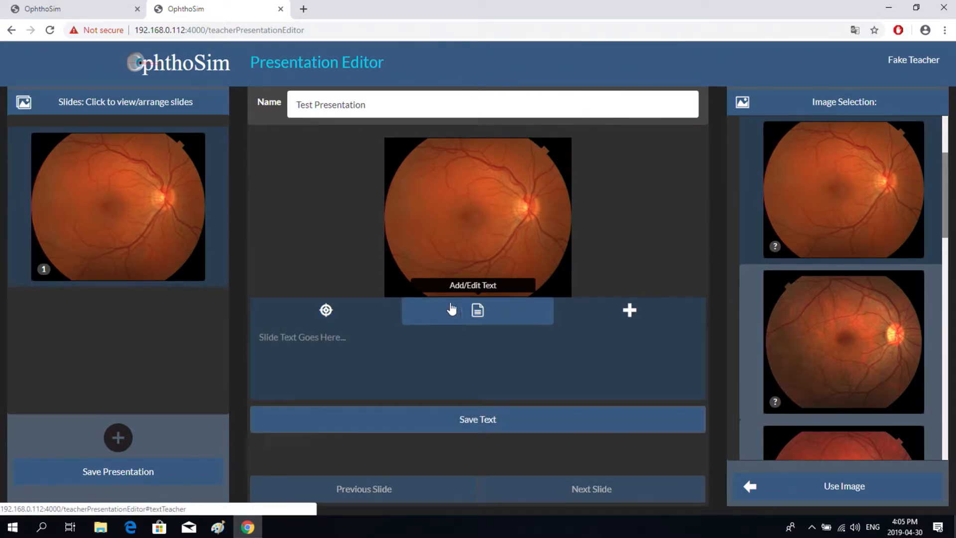
pyautogui.rightClick(269, 336)
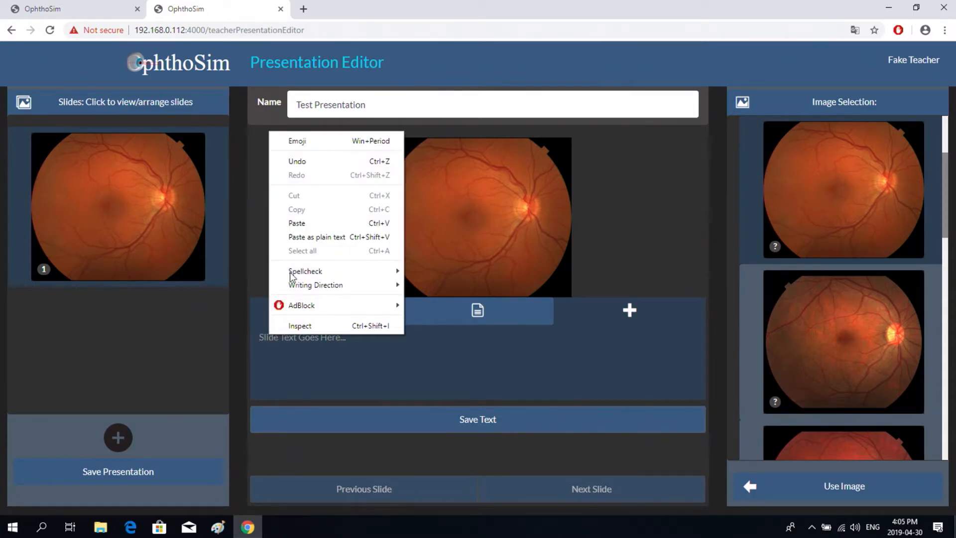
pyautogui.click(299, 224)
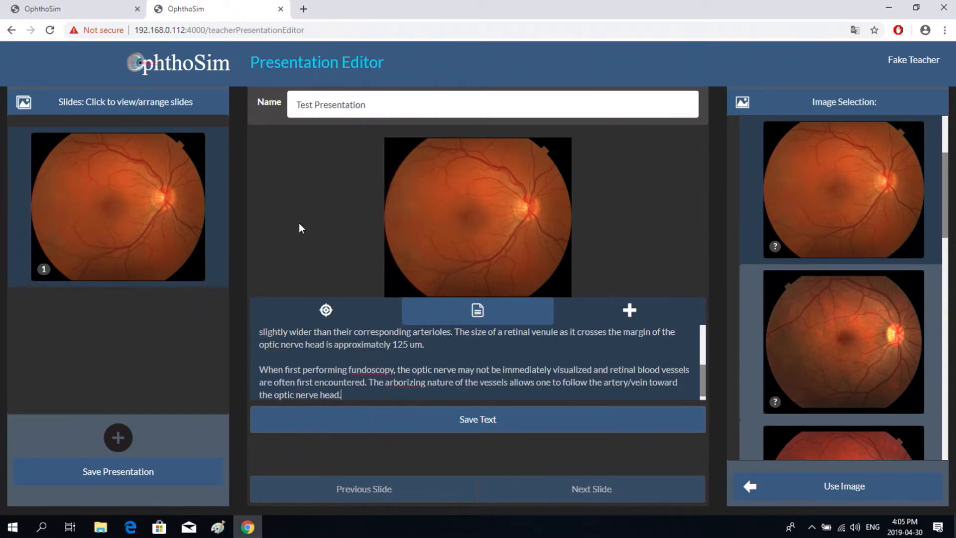
pyautogui.scroll(5, 275, 340)
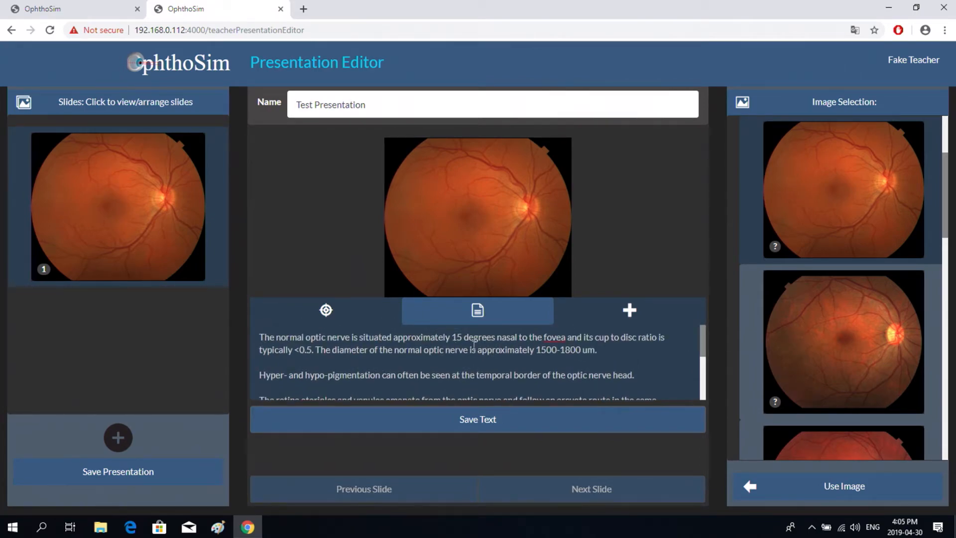
pyautogui.click(468, 423)
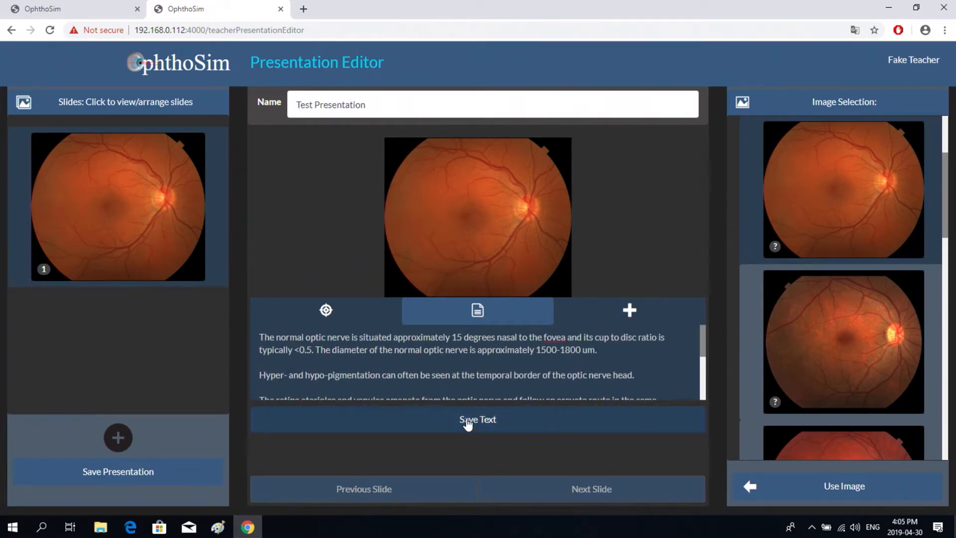
pyautogui.click(477, 424)
# - Show the Optic Nerve, Optic Cup and Fovea annotation markers on slide 1's fundus image
pyautogui.click(326, 311)
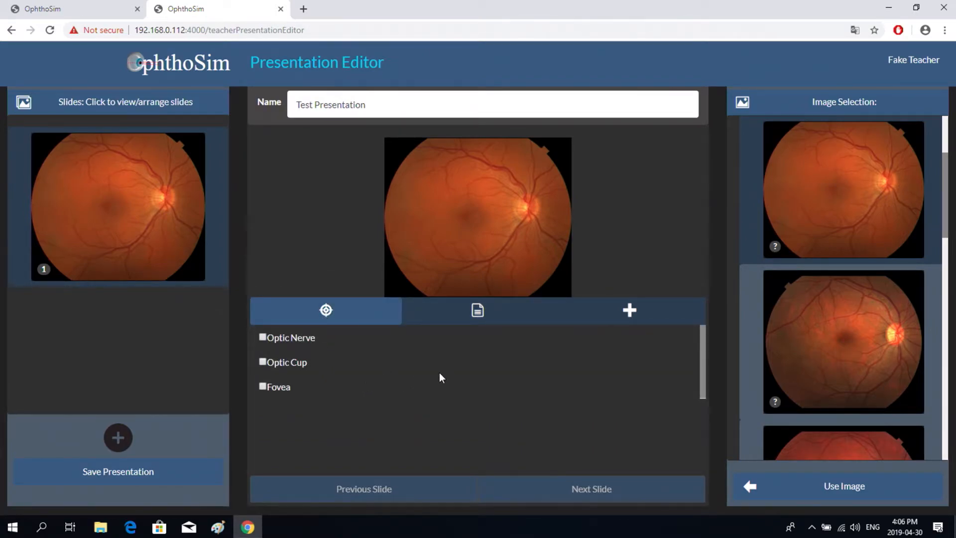
pyautogui.click(262, 337)
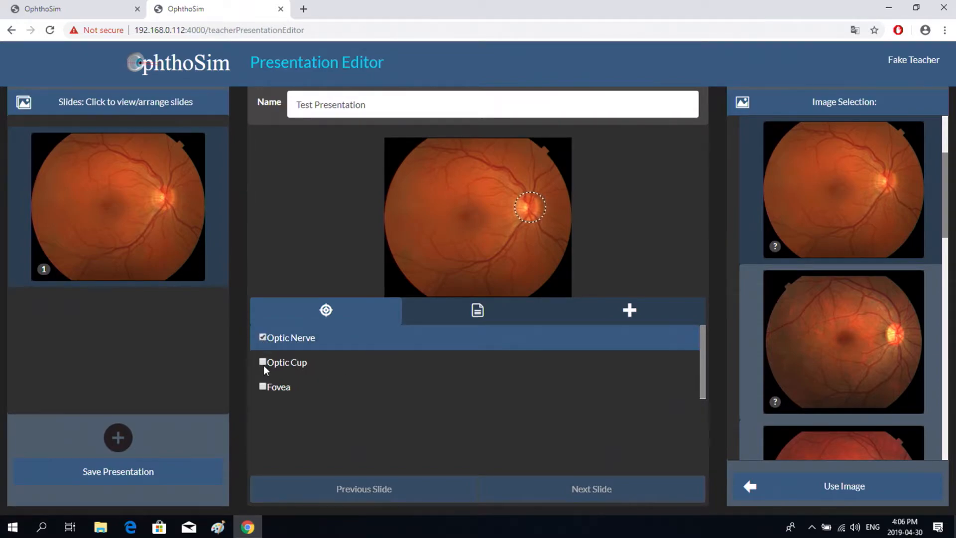
pyautogui.click(262, 363)
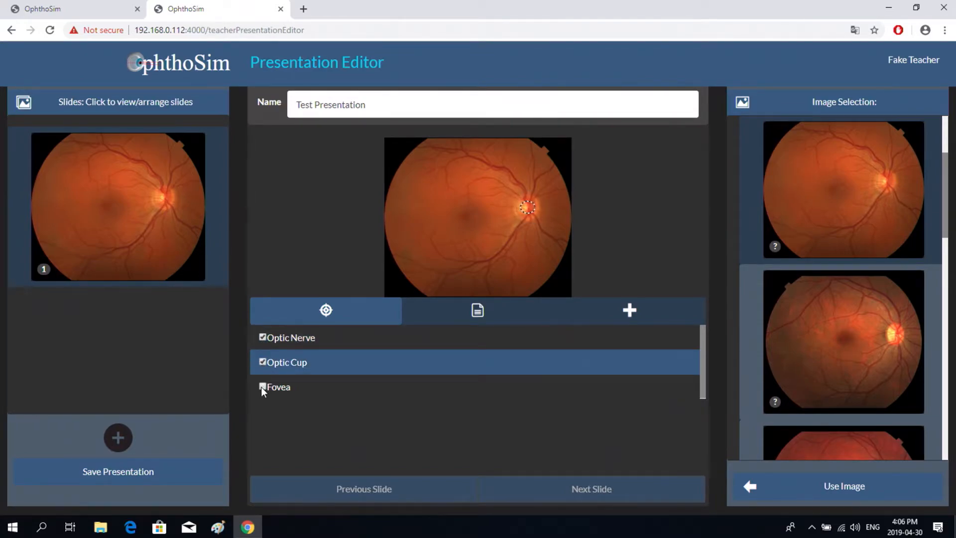
pyautogui.click(262, 387)
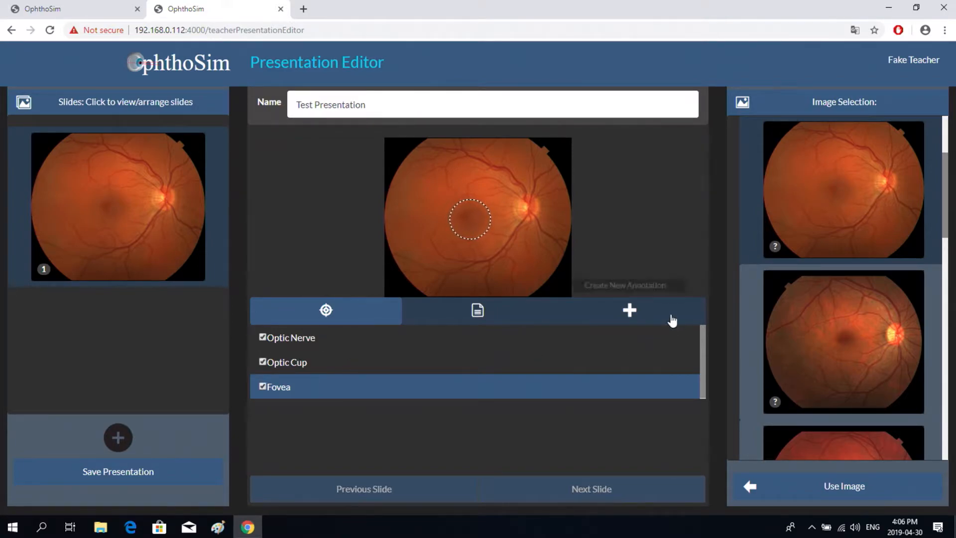
# - Create a new annotation named 'Retinal arteriole branching' and make it a circle
pyautogui.click(630, 312)
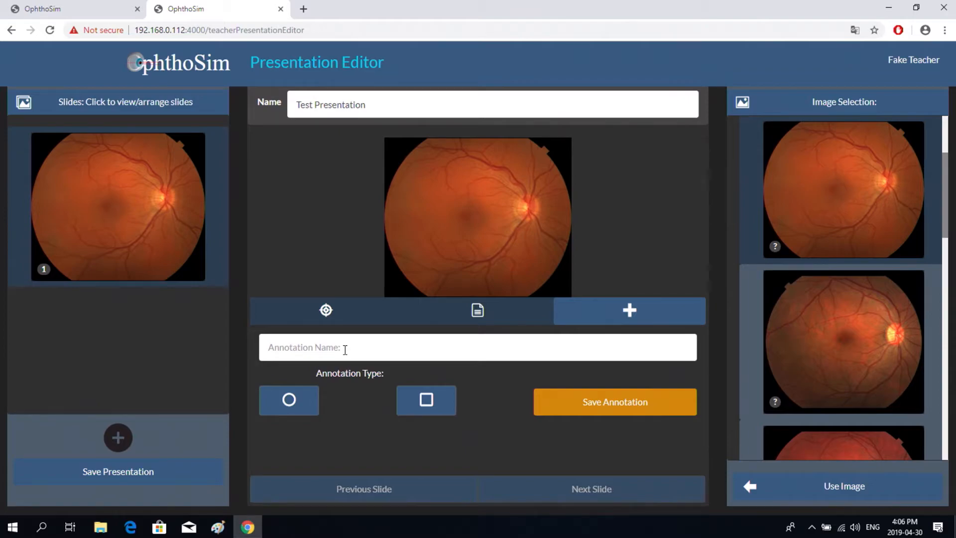
pyautogui.click(282, 349)
pyautogui.write('Retinal')
pyautogui.write('arteriole branching')
pyautogui.click(309, 413)
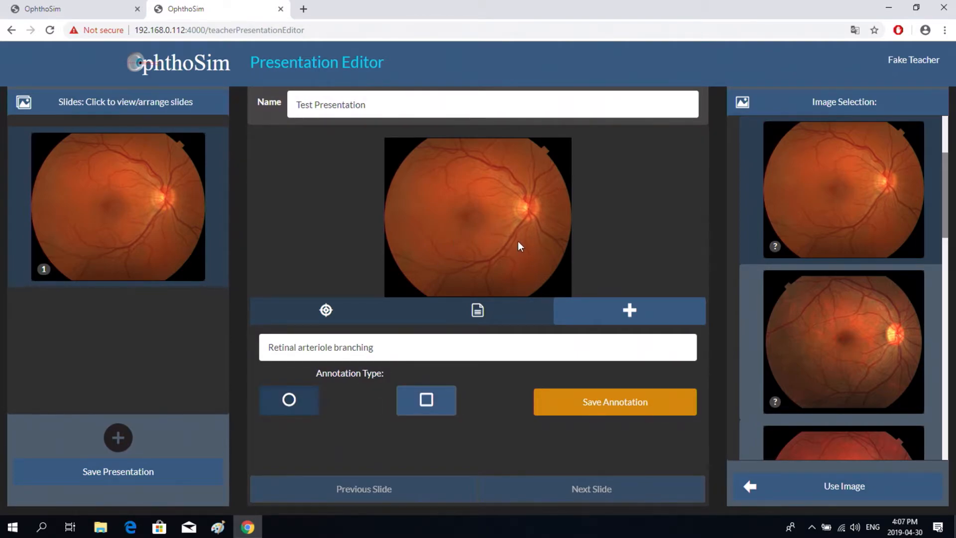
# - Draw the circle as a diagonal ellipse on the fundus image and save the annotation
pyautogui.moveTo(524, 246)
pyautogui.mouseDown()
pyautogui.moveTo(517, 239)
pyautogui.moveTo(555, 238)
pyautogui.moveTo(524, 237)
pyautogui.mouseUp()
pyautogui.moveTo(516, 250)
pyautogui.mouseDown()
pyautogui.moveTo(486, 244)
pyautogui.moveTo(503, 258)
pyautogui.moveTo(482, 265)
pyautogui.moveTo(468, 290)
pyautogui.moveTo(510, 256)
pyautogui.mouseUp()
pyautogui.click(618, 403)
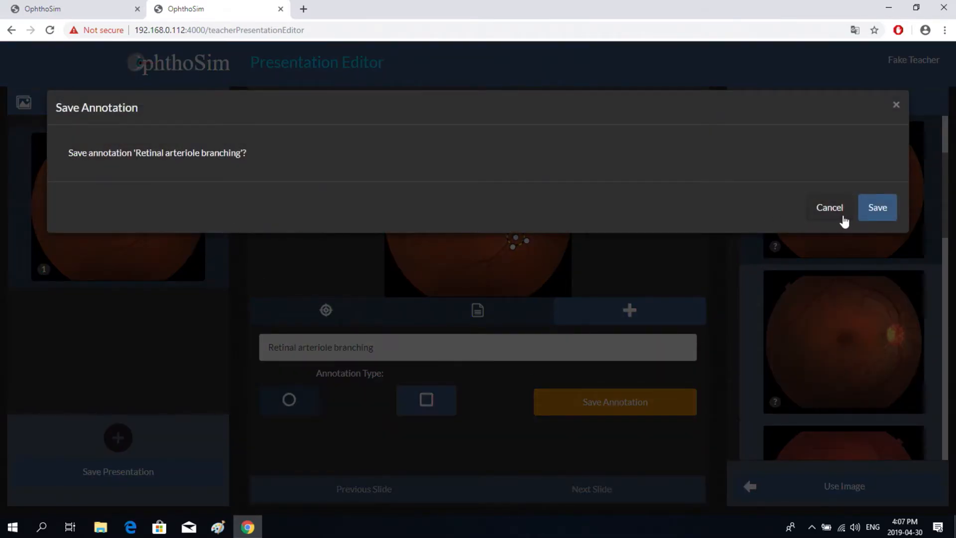
pyautogui.click(879, 208)
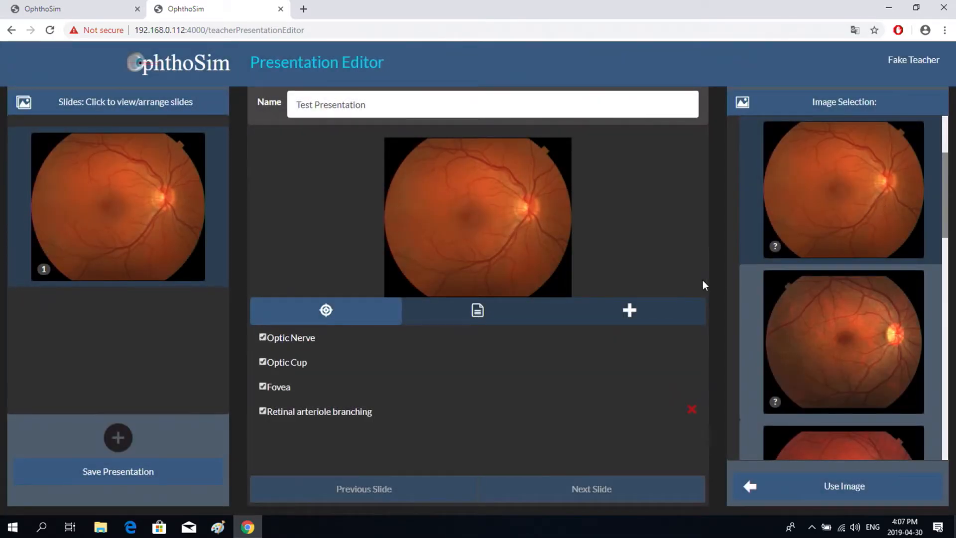
# - Keep the new annotation visible and save Test Presentation, declining to enable it for the class
pyautogui.click(262, 410)
pyautogui.click(262, 410)
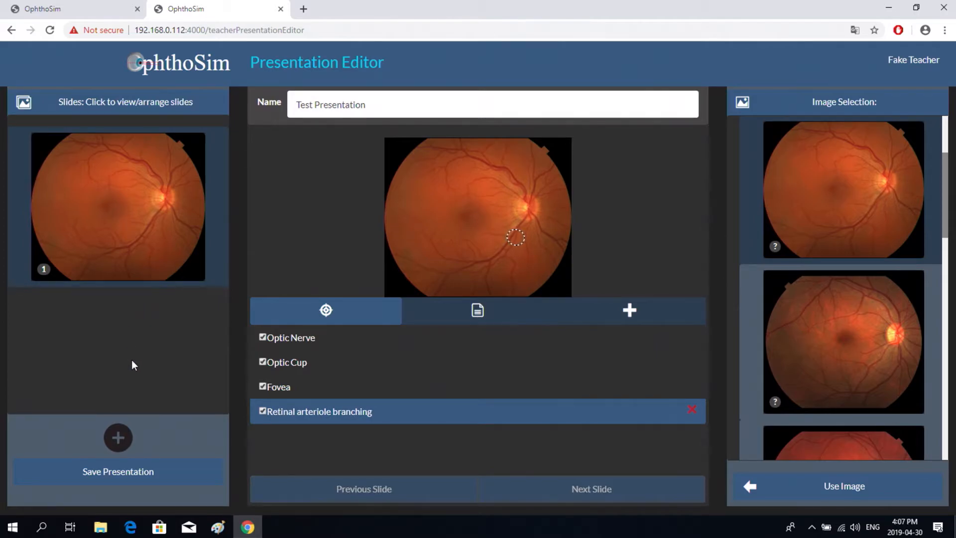
pyautogui.click(125, 475)
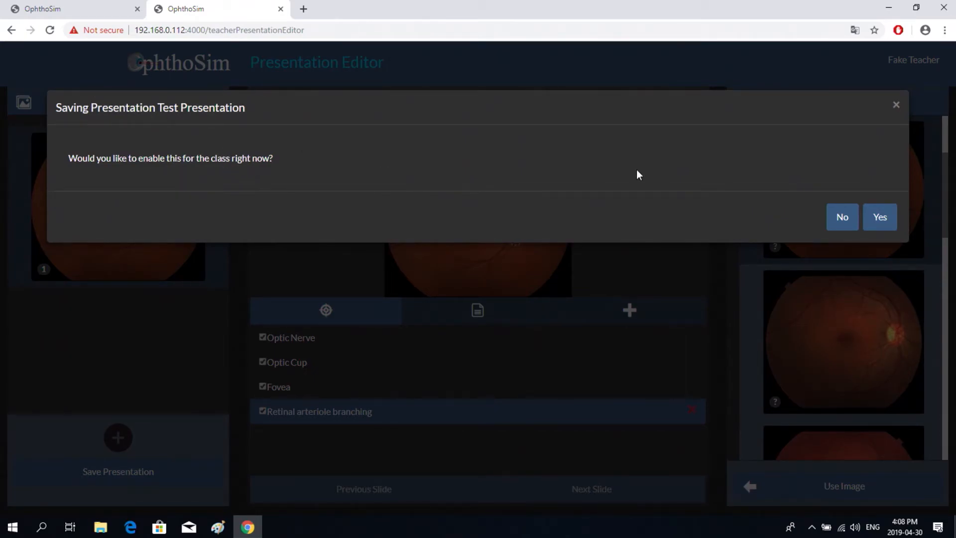
pyautogui.click(841, 218)
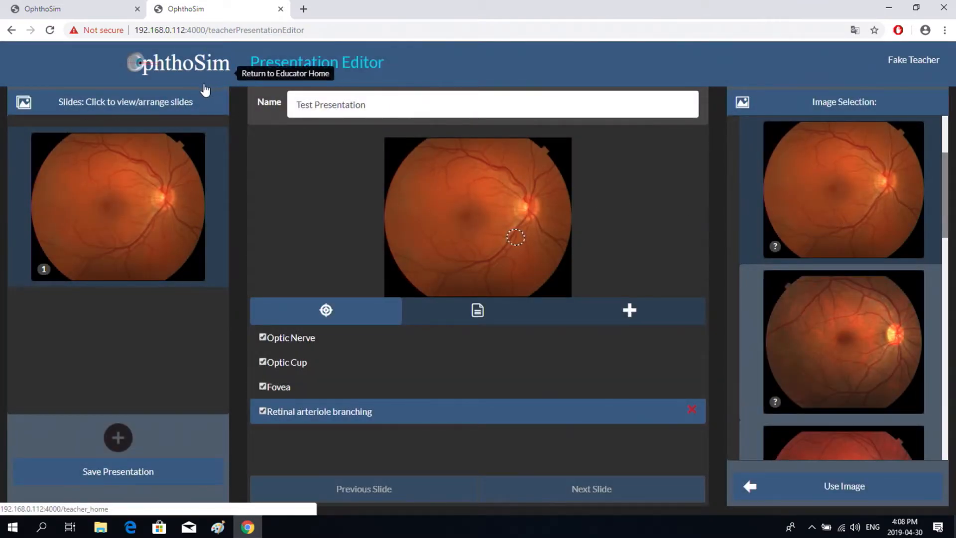
pyautogui.click(181, 68)
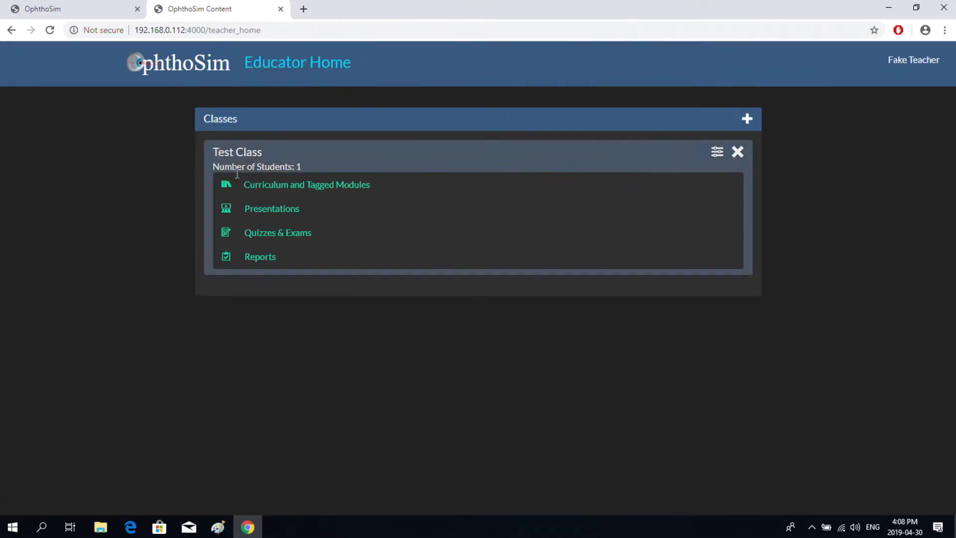
# - Tick Enable on the Test Presentation card under Presentations, then go back to Educator Home
pyautogui.click(277, 218)
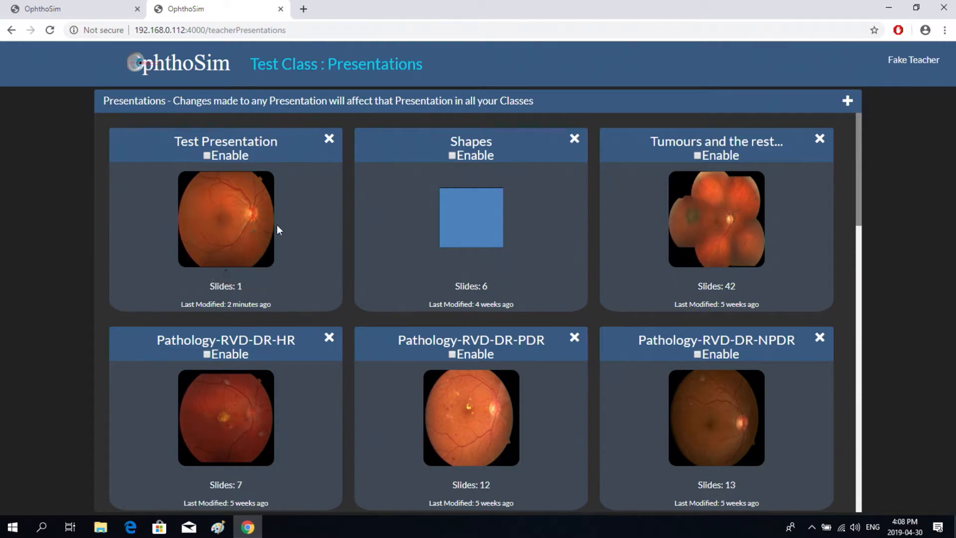
pyautogui.click(207, 155)
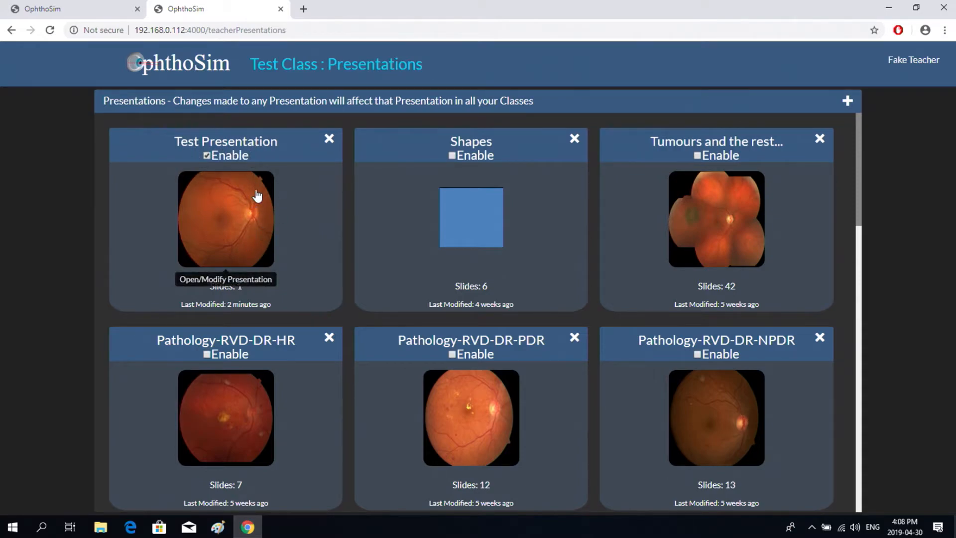
pyautogui.click(183, 69)
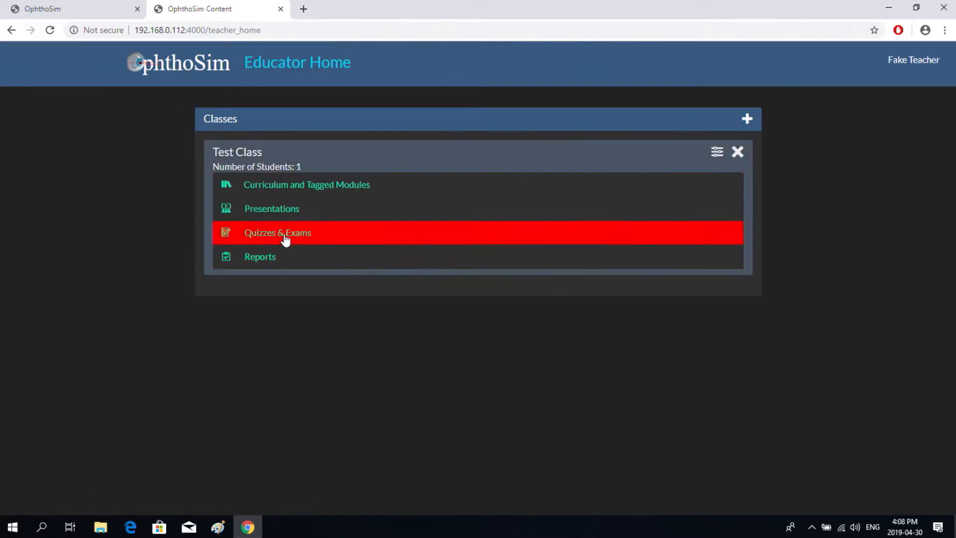
# - Create a new multiple choice quiz using the first Pathology > Normal fundus image for question 1
pyautogui.click(284, 238)
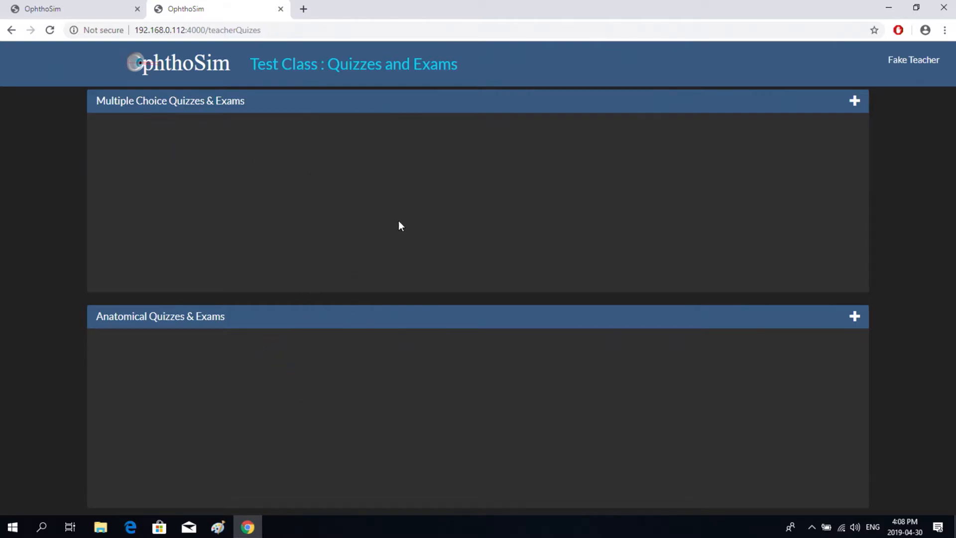
pyautogui.click(856, 102)
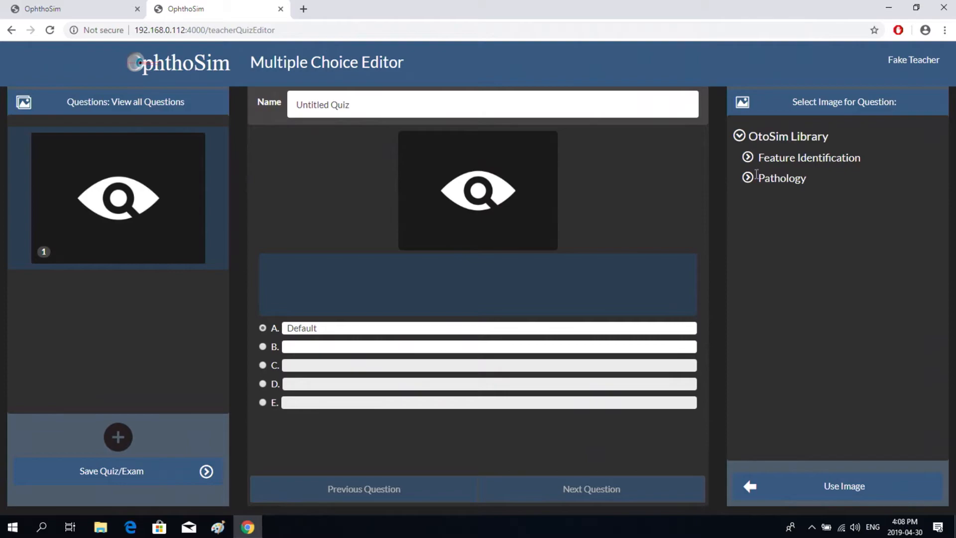
pyautogui.click(748, 176)
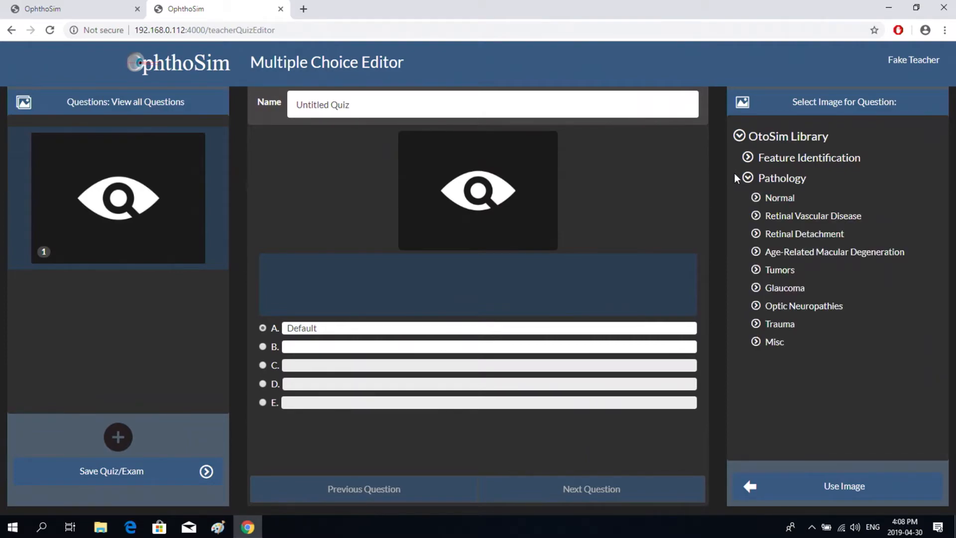
pyautogui.click(756, 198)
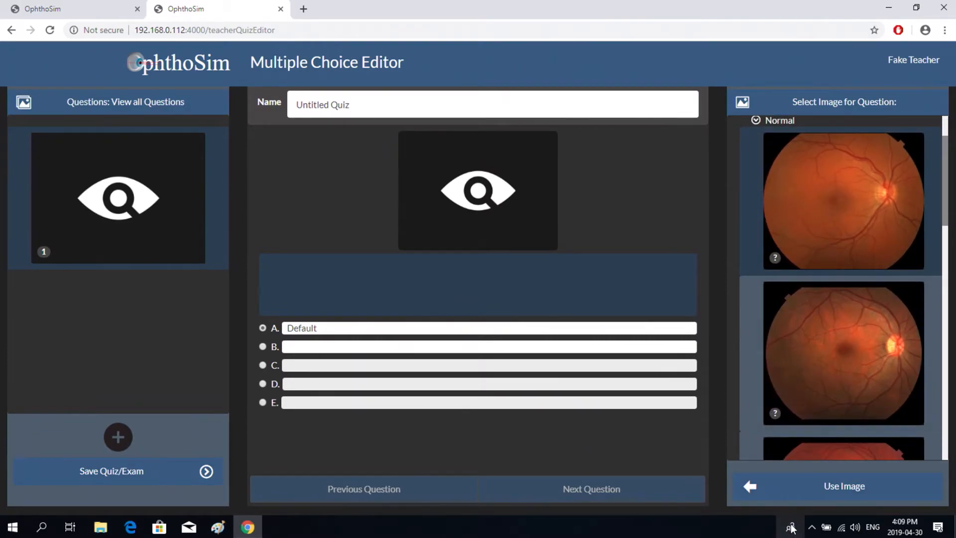
pyautogui.click(752, 486)
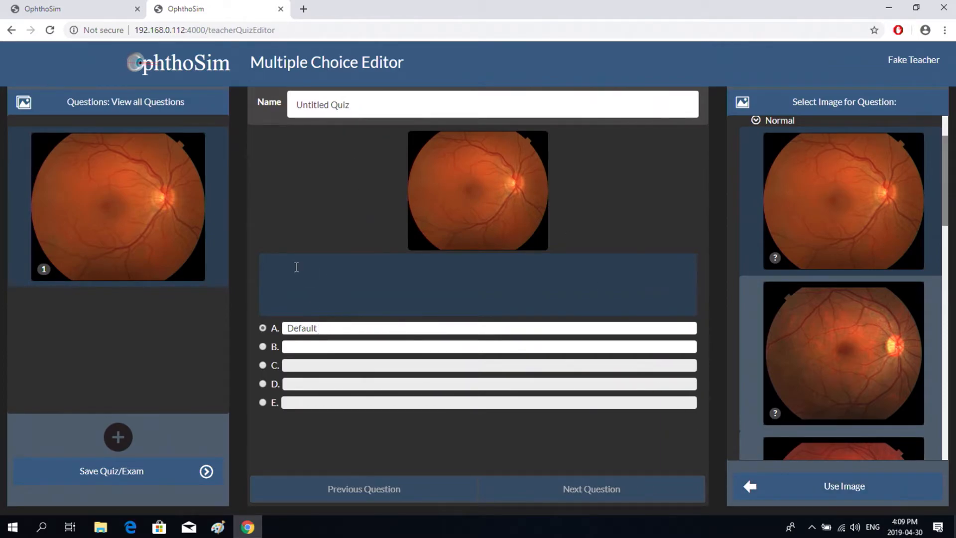
# - Enter the question 'This is an example of ?' with answer A 'papilledema'
pyautogui.write('This is an example of ')
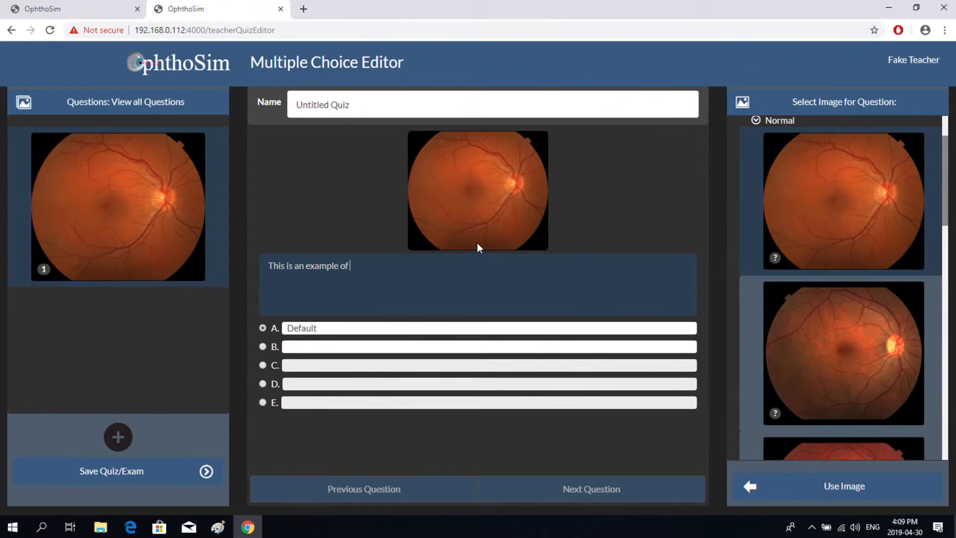
pyautogui.write('?')
pyautogui.moveTo(322, 324); pyautogui.dragTo(284, 324)
pyautogui.write('papilledema')
pyautogui.click(261, 328)
# - Add answers 'retinal detachment' and 'normal', marking normal as the correct answer
pyautogui.click(295, 345)
pyautogui.write('retin')
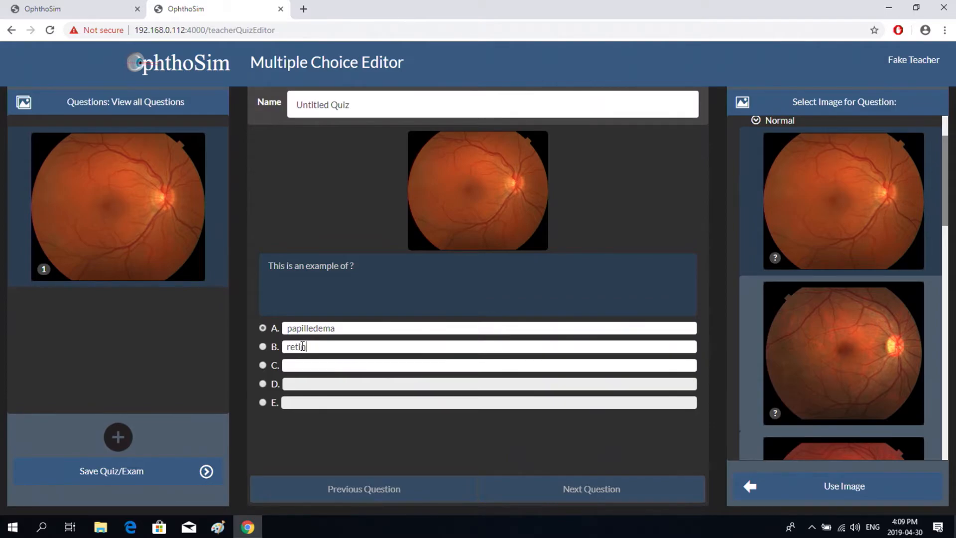
pyautogui.write('al dtachment')
pyautogui.click(320, 347)
pyautogui.write('e')
pyautogui.click(296, 365)
pyautogui.write('normal')
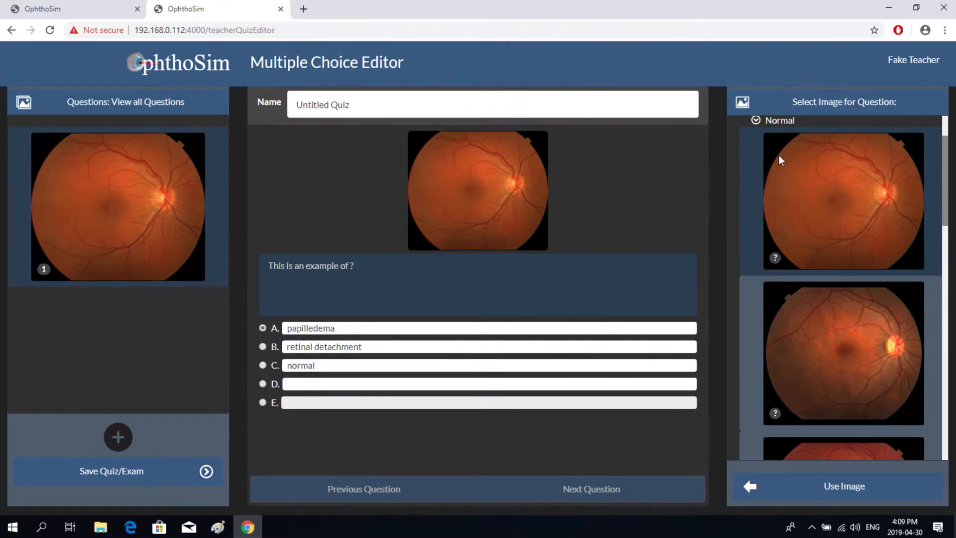
pyautogui.click(263, 365)
# - Rename the quiz 'Week 1' and save it as an enabled quiz with 30 seconds per question
pyautogui.moveTo(355, 106); pyautogui.dragTo(288, 106)
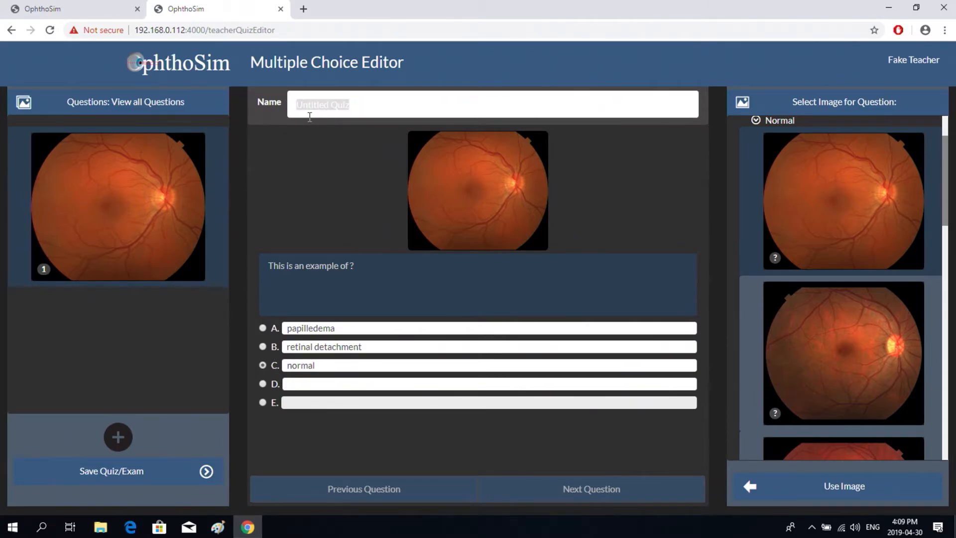
pyautogui.write('Week 1')
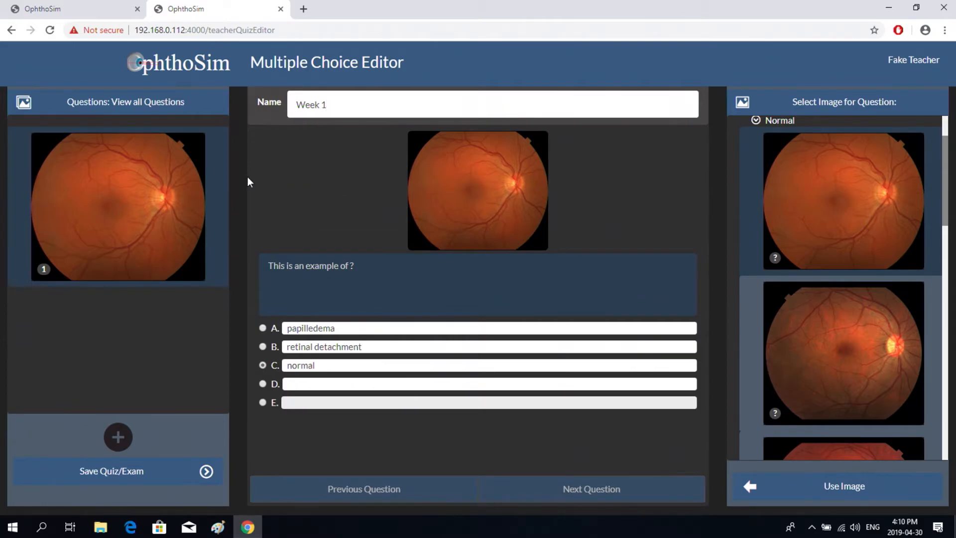
pyautogui.click(117, 473)
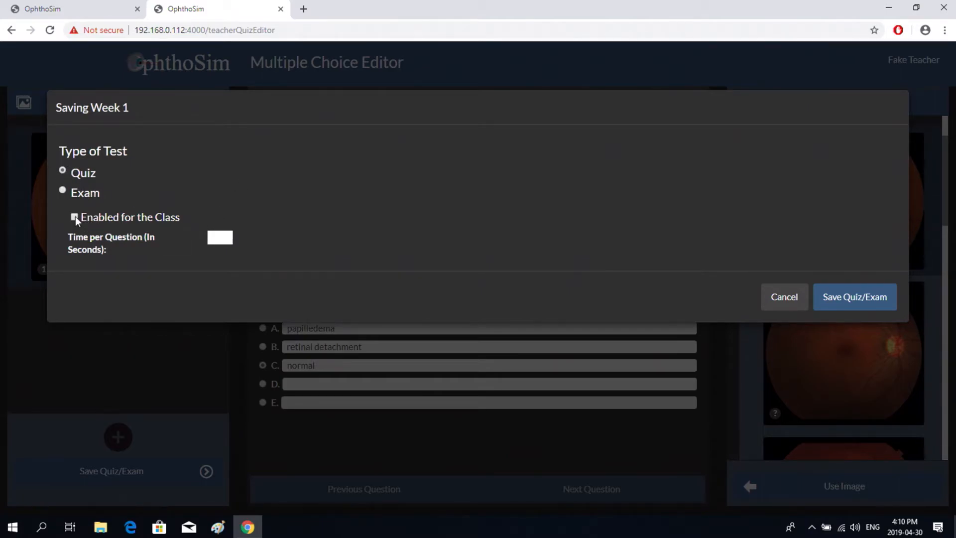
pyautogui.click(219, 237)
pyautogui.write('30')
pyautogui.click(847, 296)
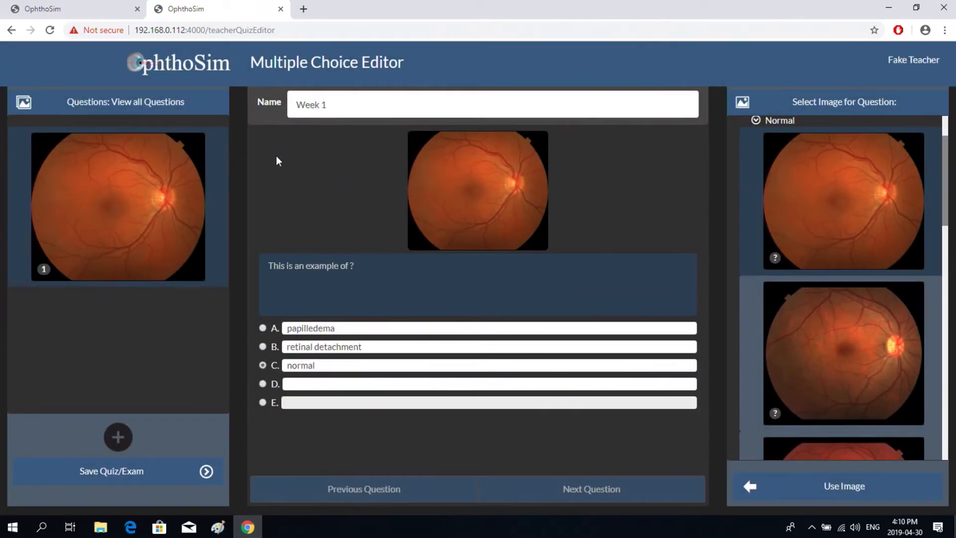
pyautogui.click(172, 64)
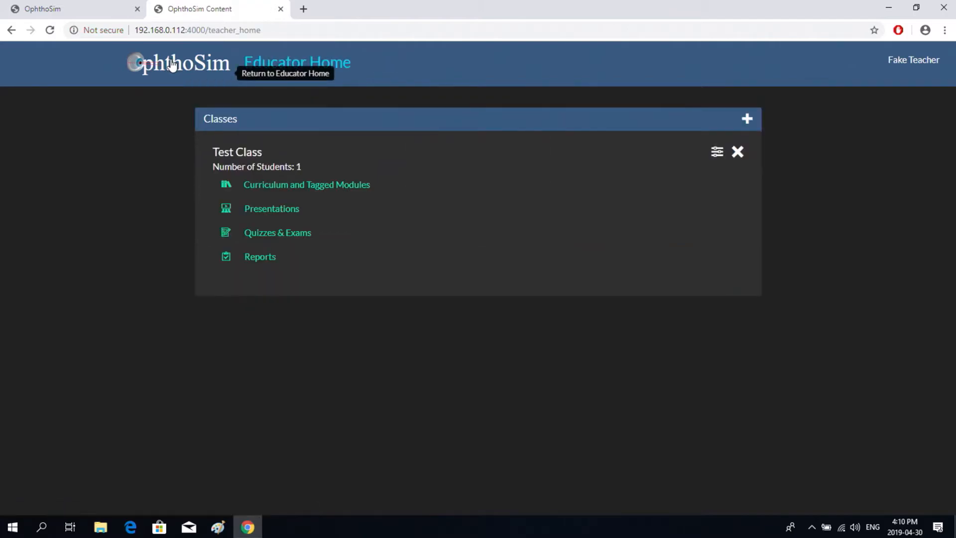
# - Check that Week 1 is enabled under Quizzes & Exams, then start a new anatomical quiz
pyautogui.click(280, 232)
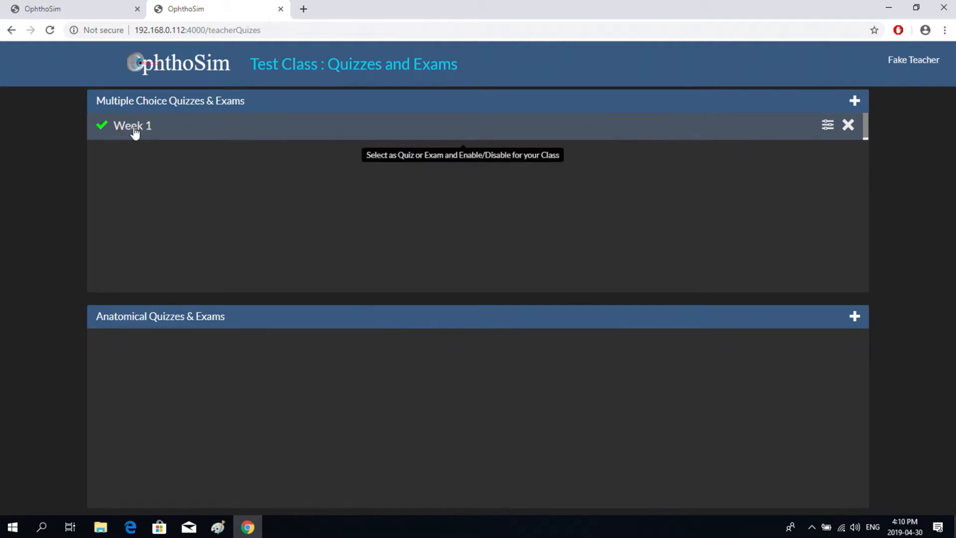
pyautogui.click(129, 129)
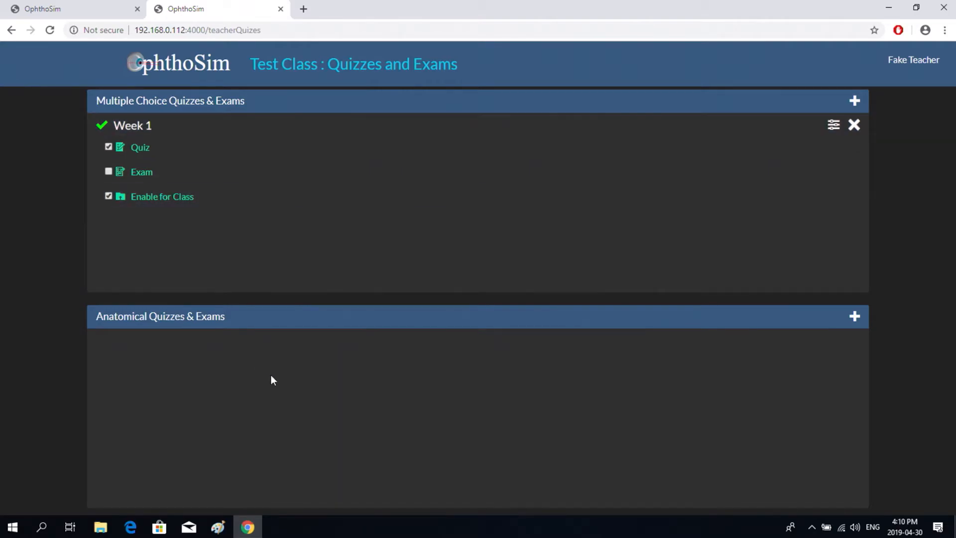
pyautogui.click(855, 318)
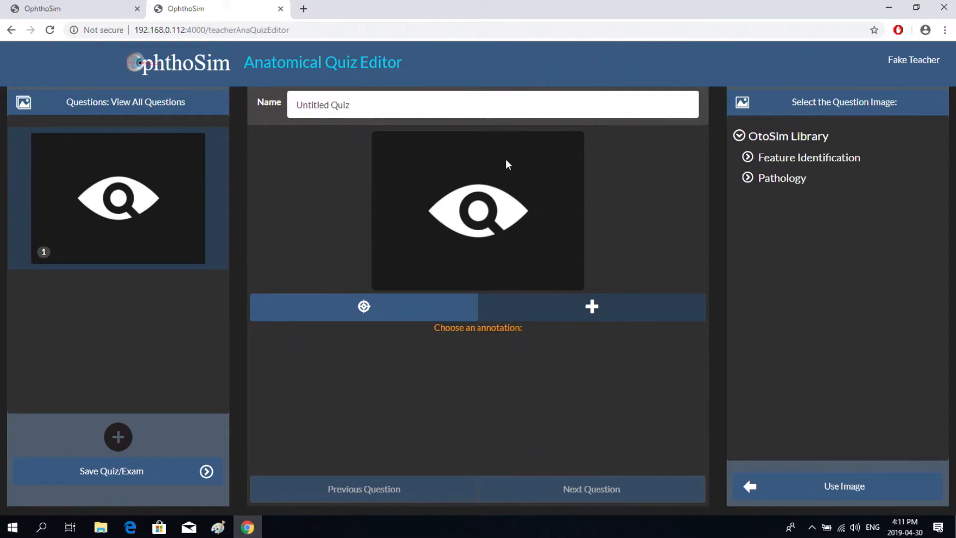
# - Use the first Pathology > Normal fundus image for question 1, targeting the Optic Nerve
pyautogui.click(751, 178)
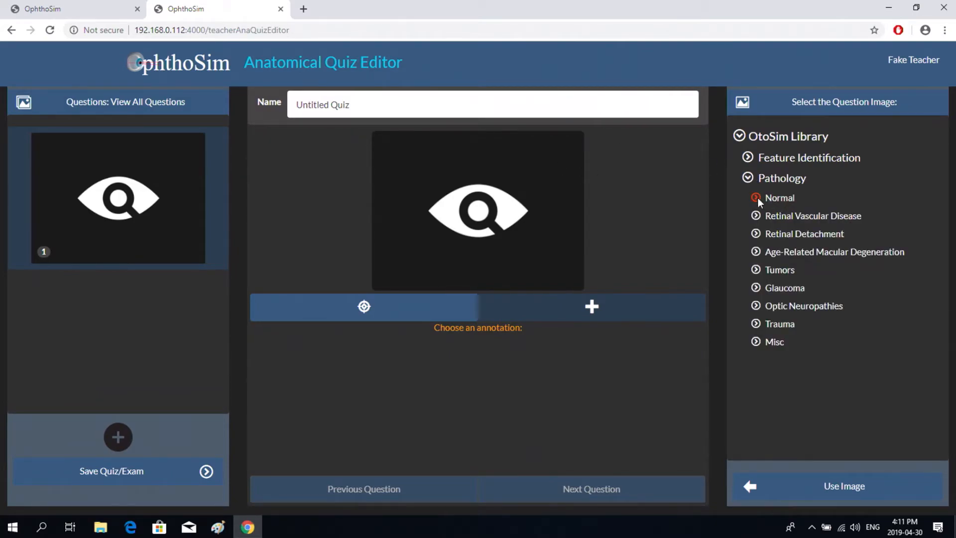
pyautogui.click(757, 199)
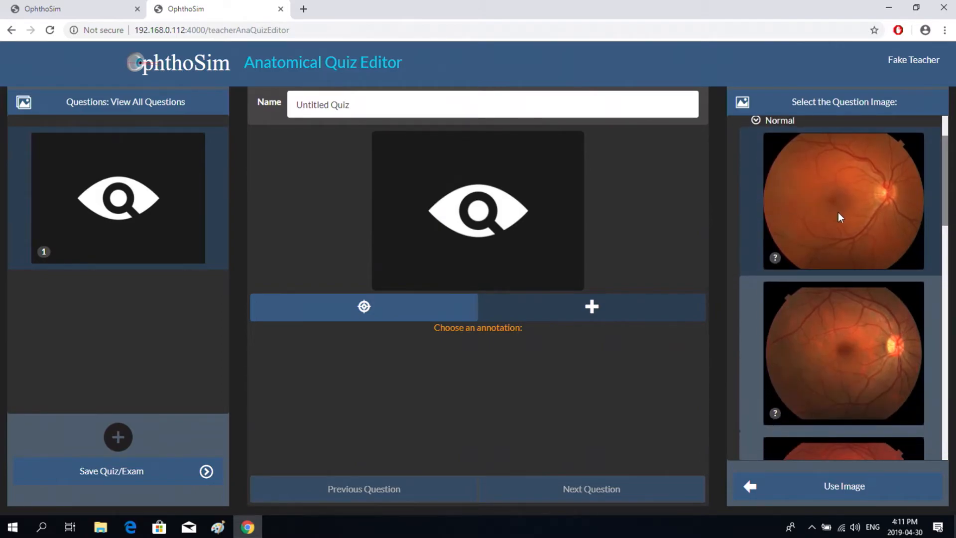
pyautogui.click(767, 487)
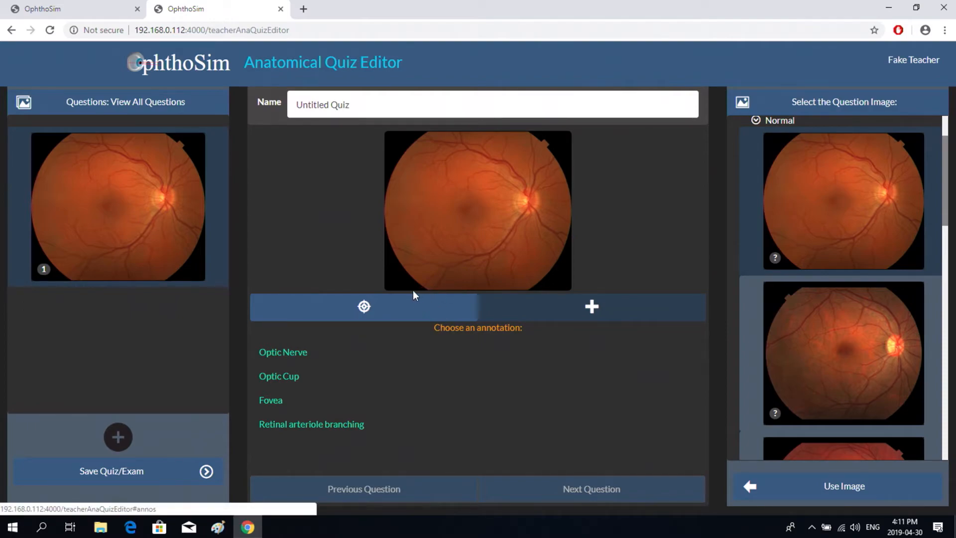
pyautogui.click(292, 351)
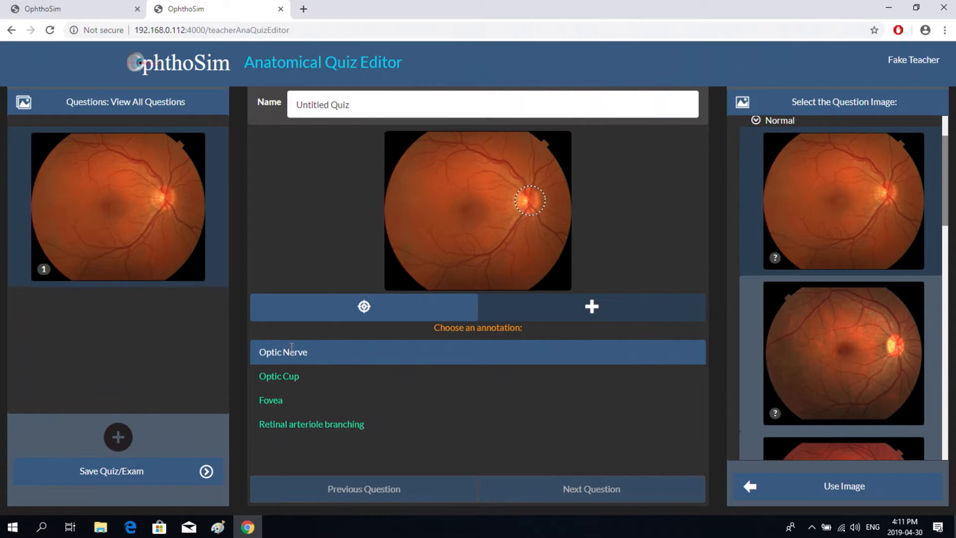
# - Rename the anatomical quiz 'Week 1 Exam' and save it as a class-enabled exam, 30 seconds per question
pyautogui.moveTo(352, 104); pyautogui.dragTo(295, 105)
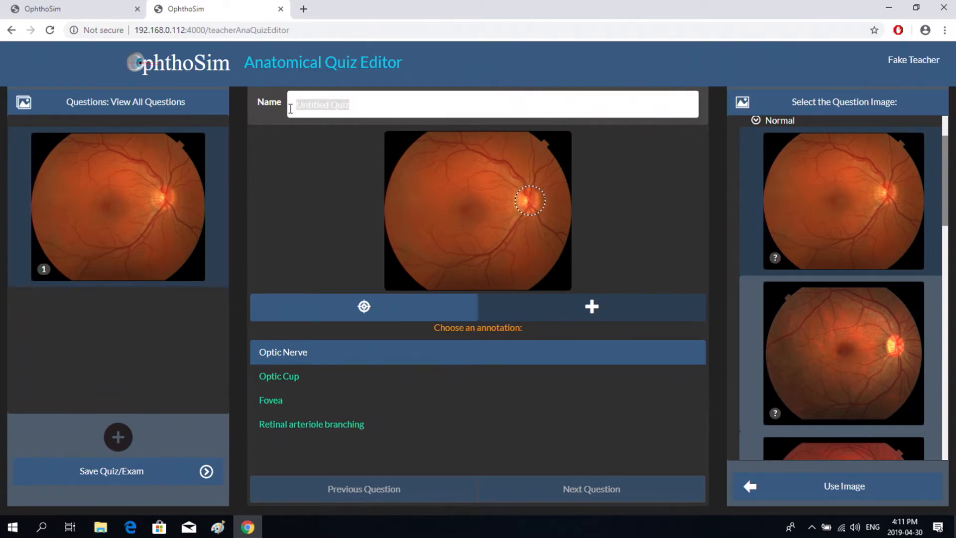
pyautogui.write('eek 1 Exam')
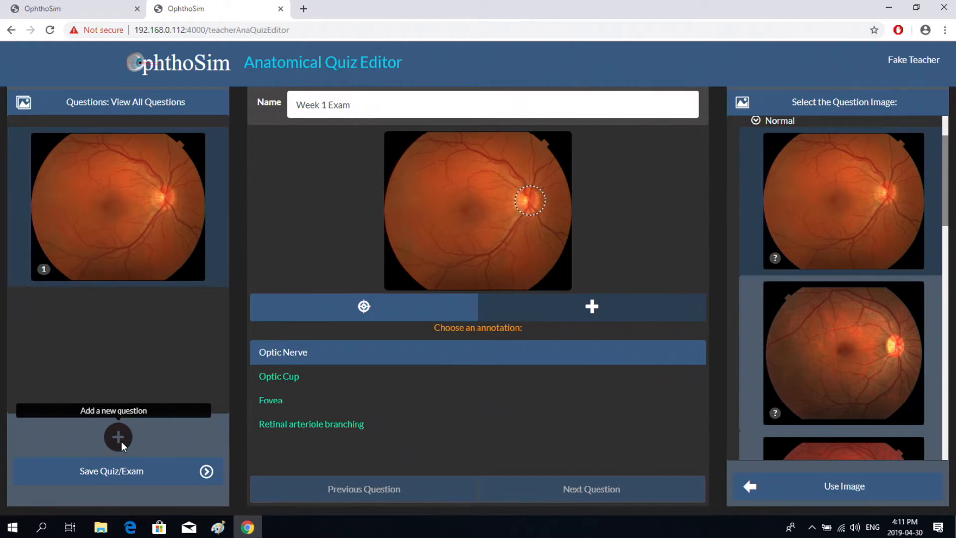
pyautogui.click(121, 476)
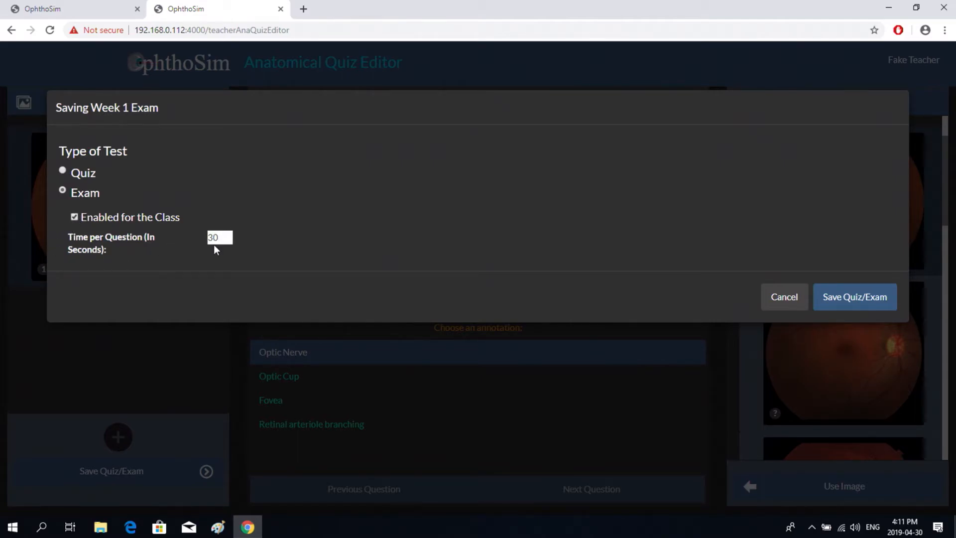
pyautogui.click(841, 300)
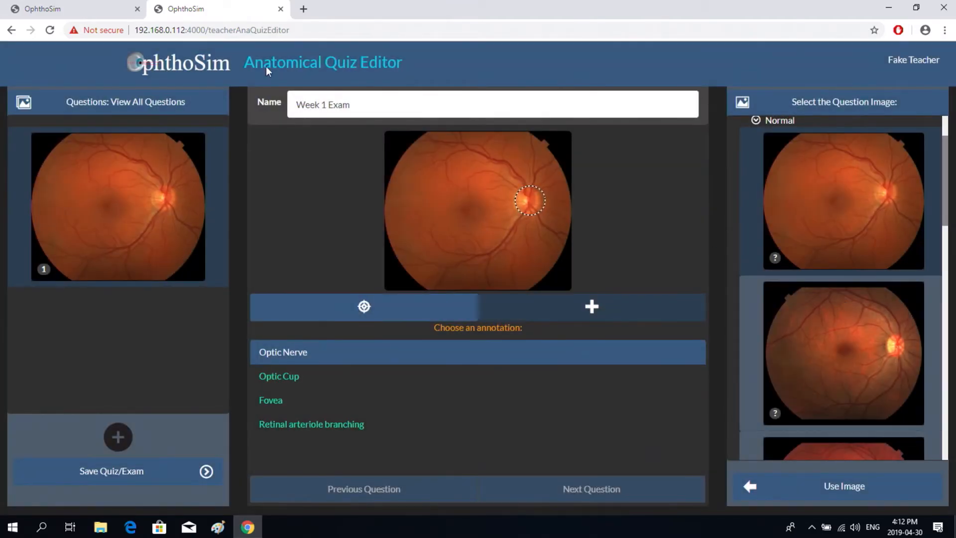
# - Review Test Class's Quizzes & Exams list, then return to Educator Home
pyautogui.click(178, 70)
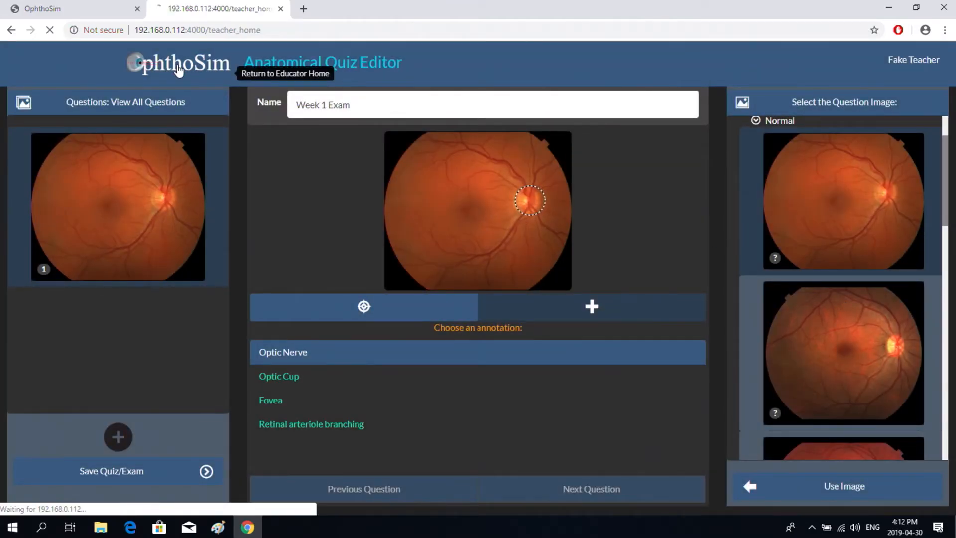
pyautogui.click(284, 234)
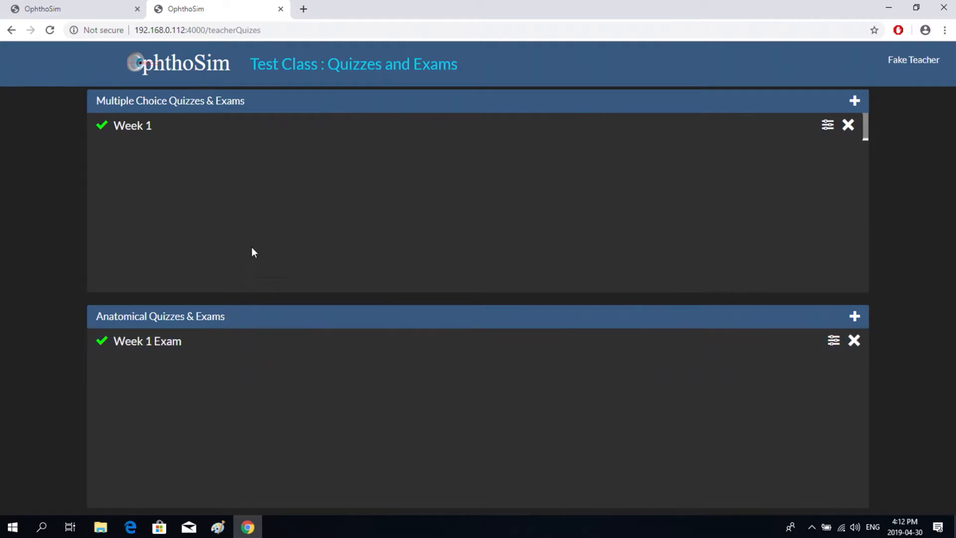
pyautogui.click(174, 66)
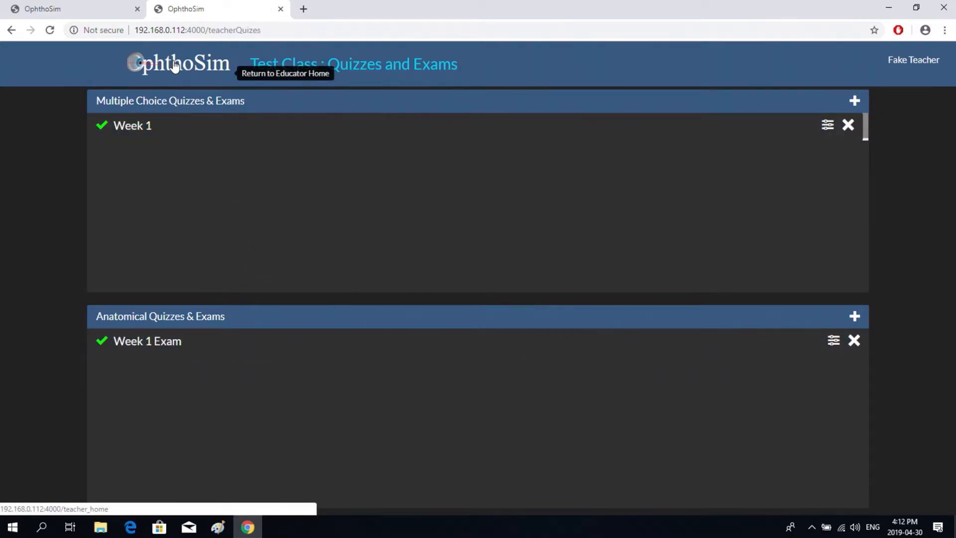
pyautogui.click(174, 66)
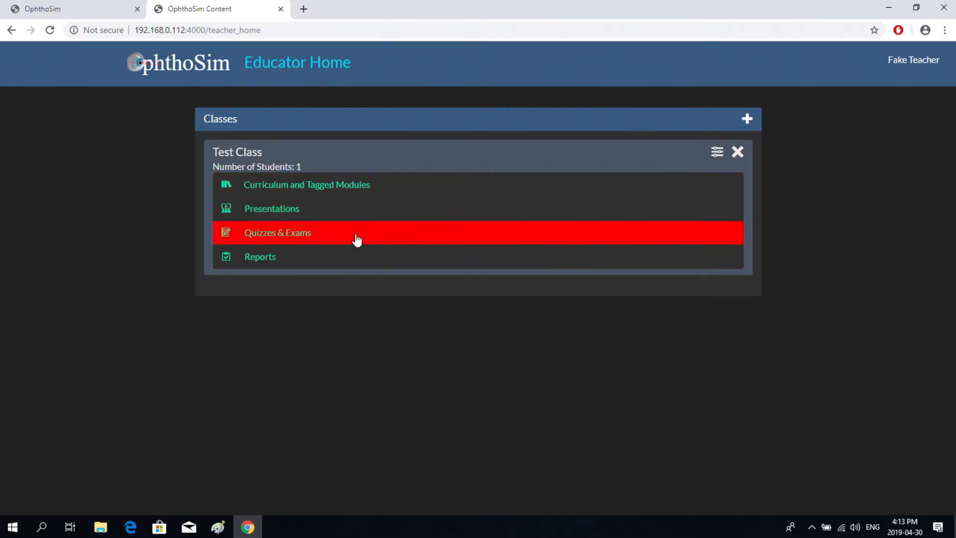
# - Check the Week 1 curriculum and tagged modules, then open the class's Presentations page
pyautogui.click(330, 184)
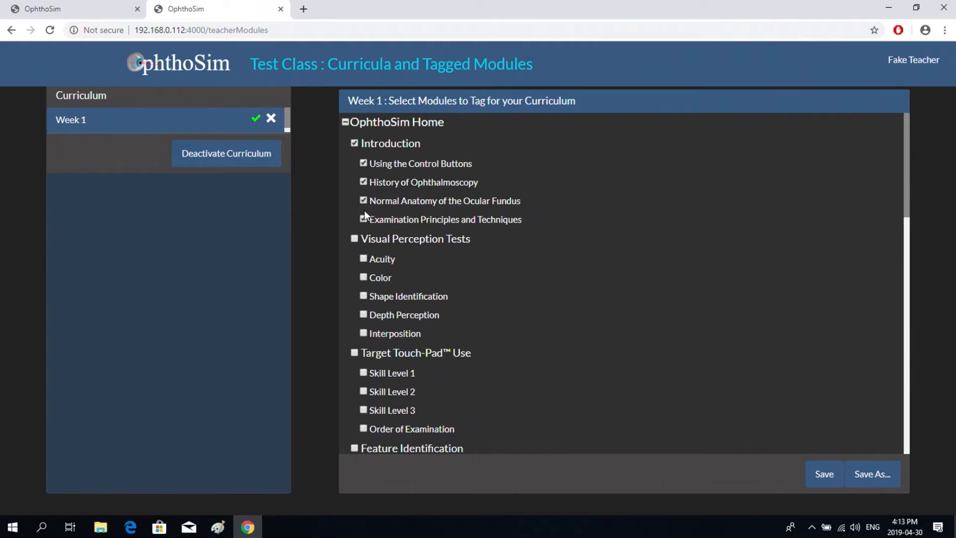
pyautogui.click(179, 70)
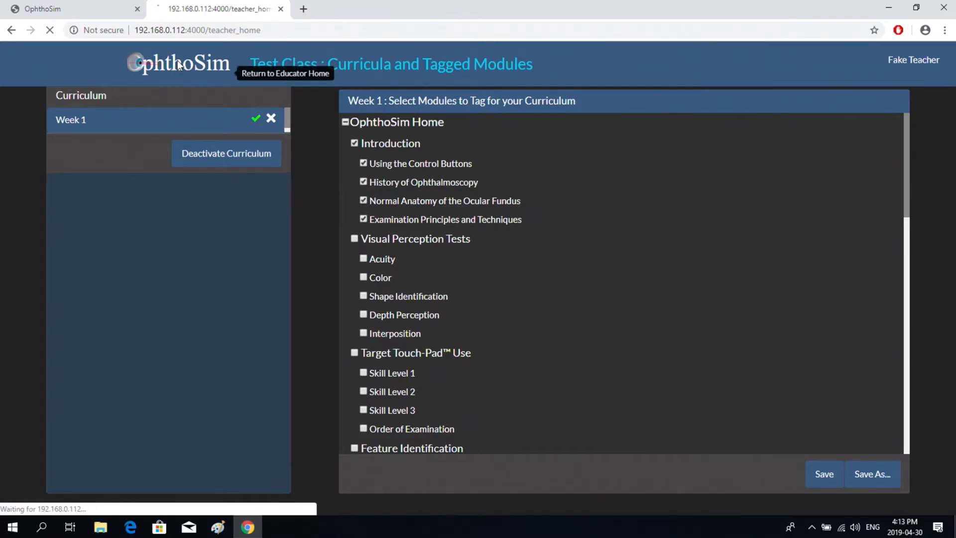
pyautogui.click(277, 208)
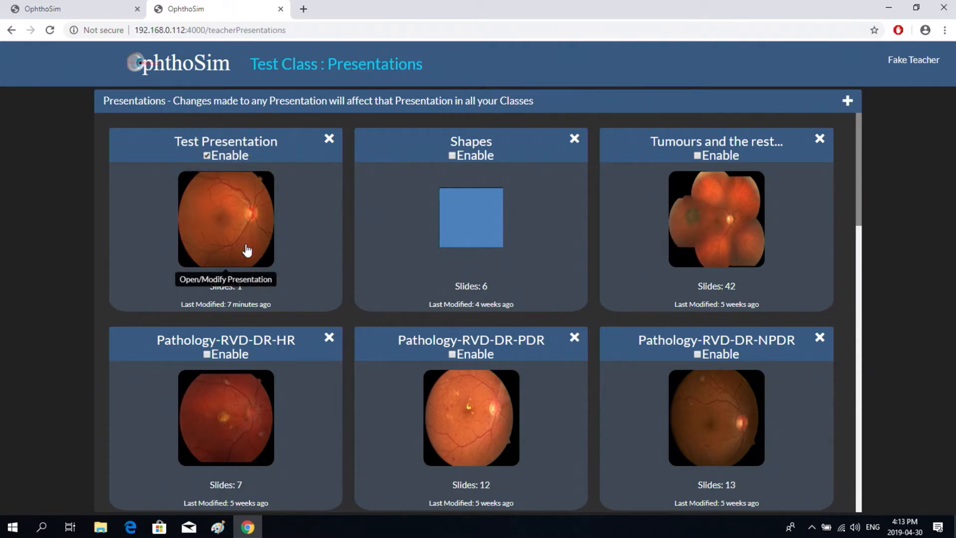
pyautogui.click(191, 71)
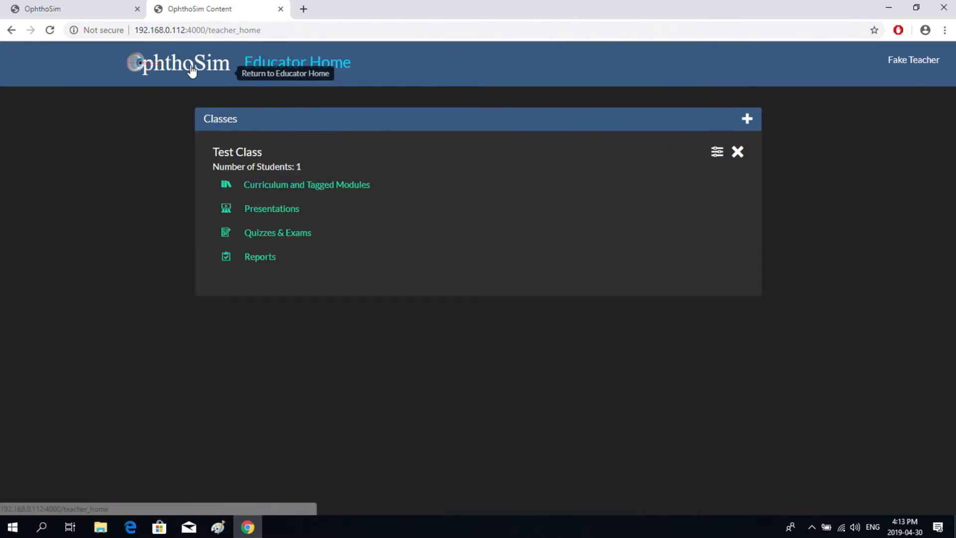
pyautogui.click(239, 234)
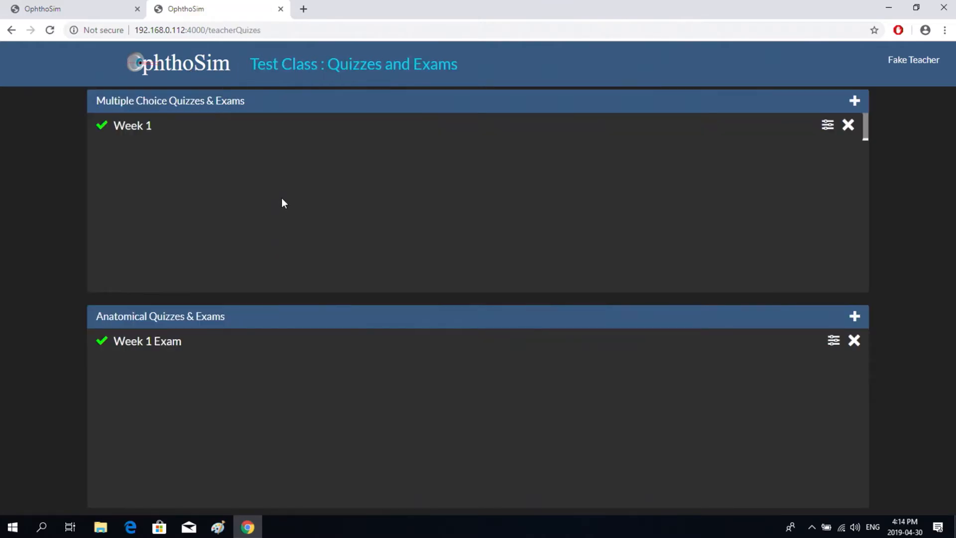
pyautogui.click(135, 129)
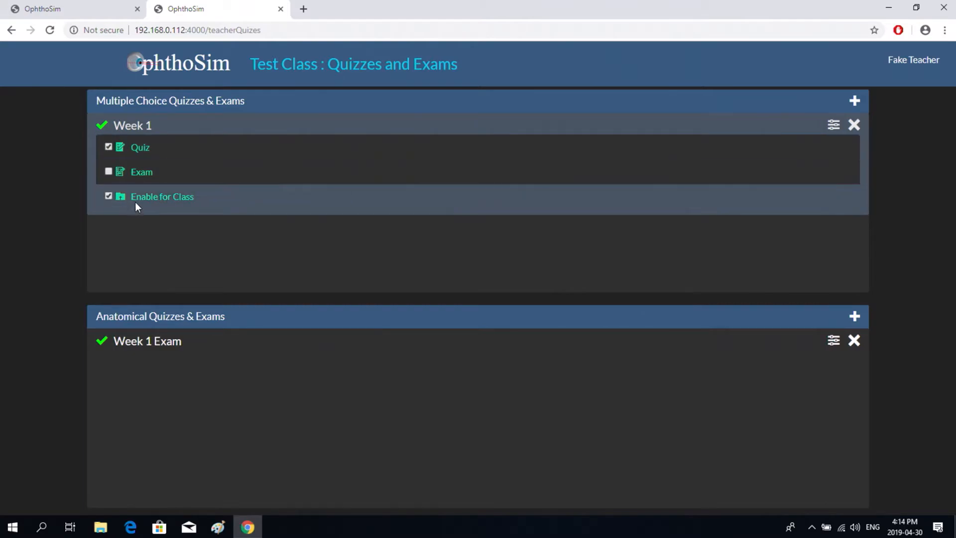
pyautogui.click(182, 344)
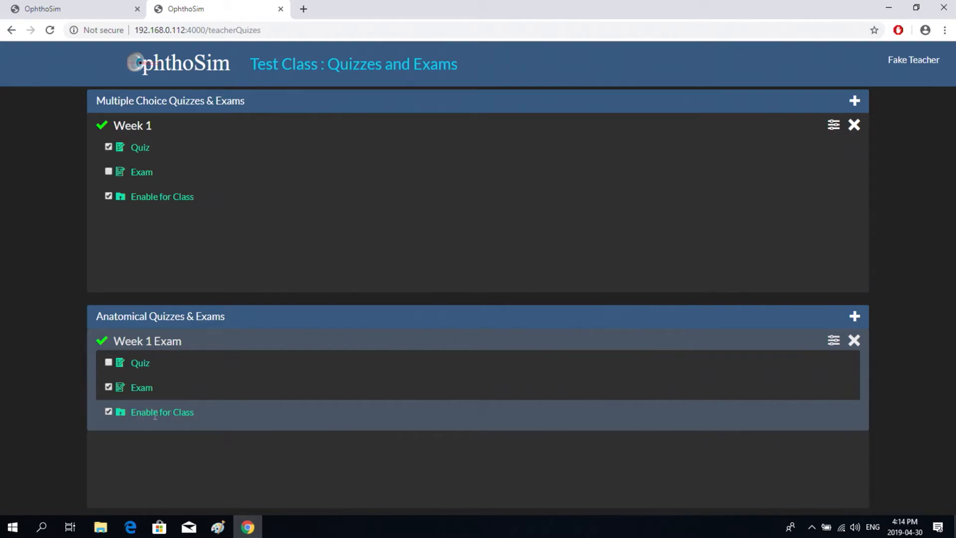
pyautogui.click(177, 84)
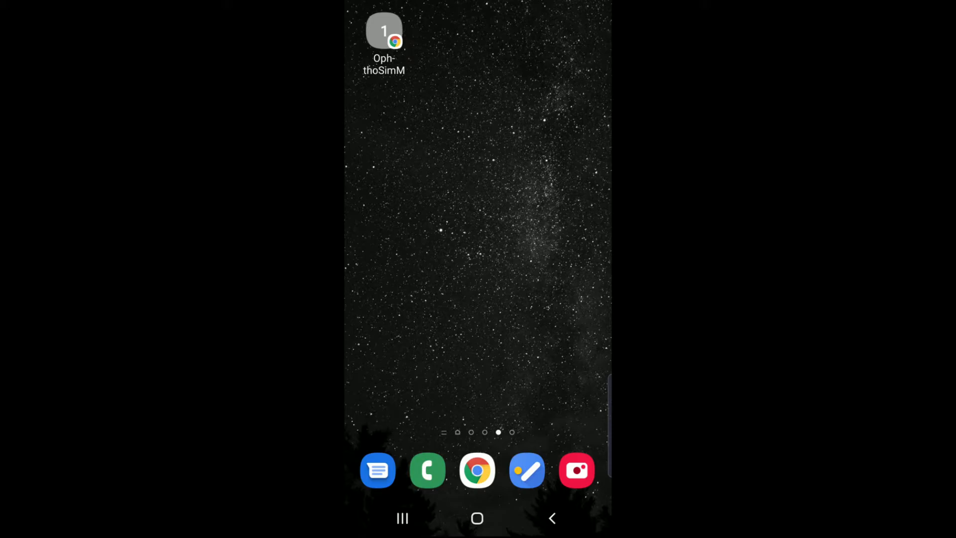
# - Launch OphthoSim Mobile on the phone and log in with the student username and password
pyautogui.click(384, 31)
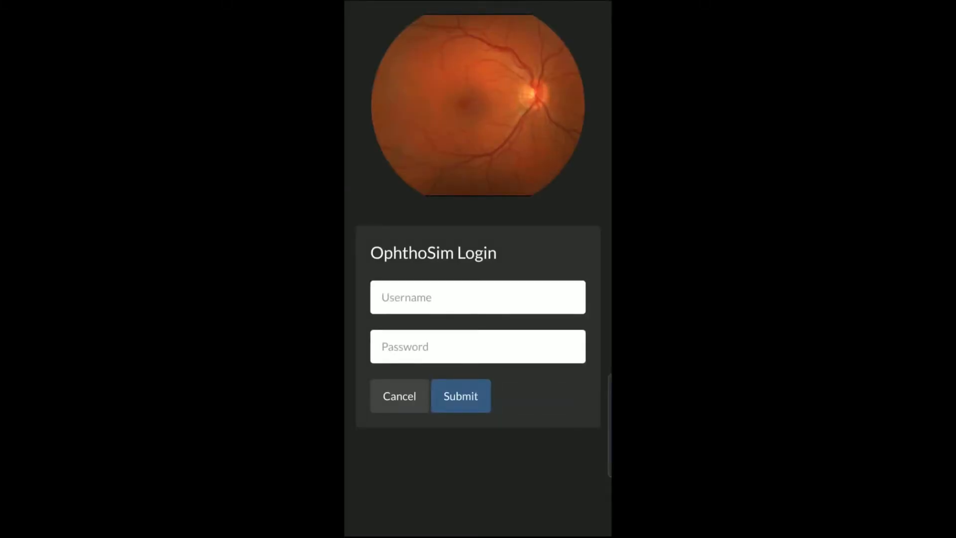
pyautogui.click(434, 301)
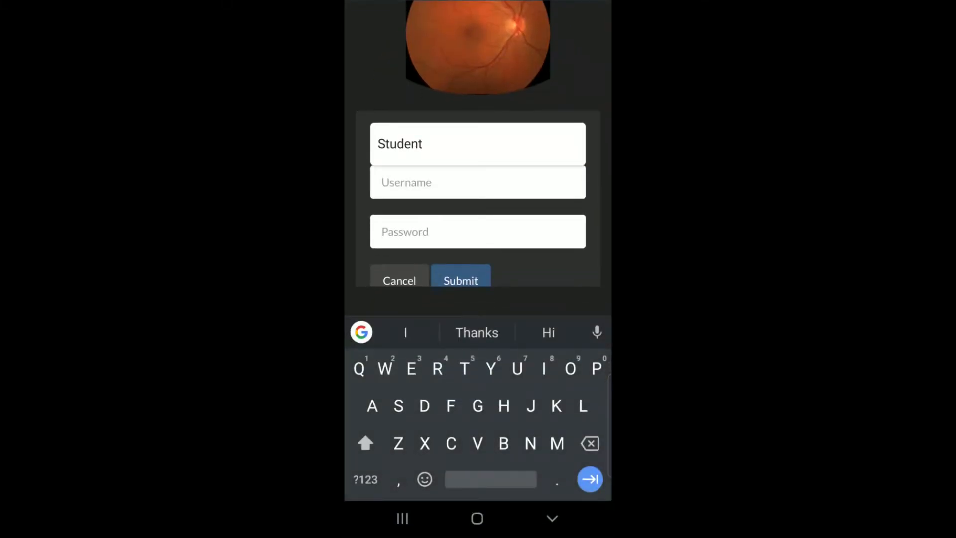
pyautogui.click(427, 147)
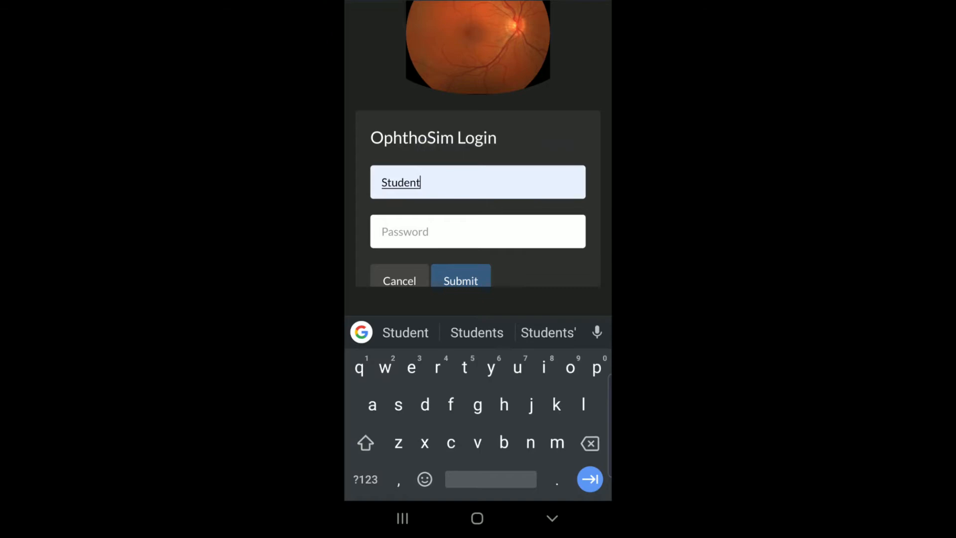
pyautogui.click(422, 245)
pyautogui.write('student')
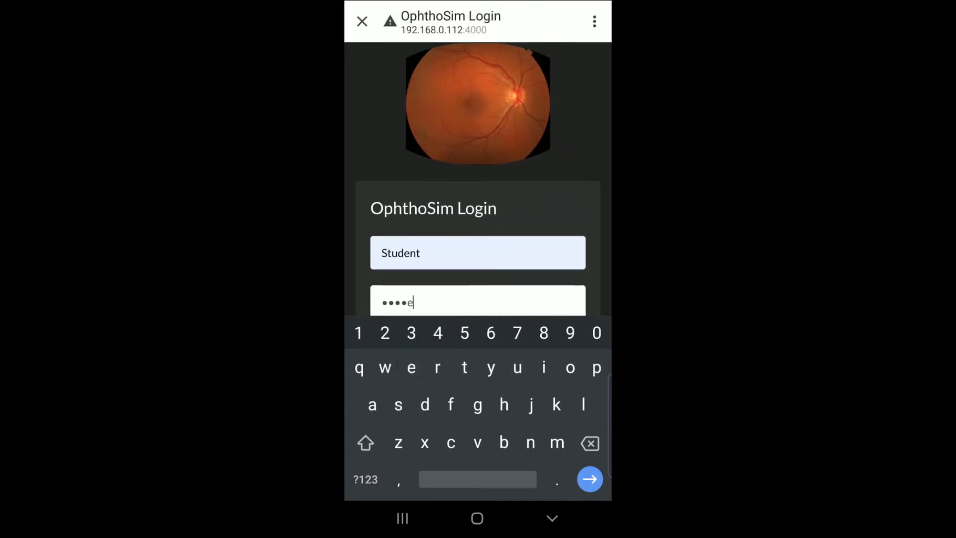
pyautogui.click(589, 479)
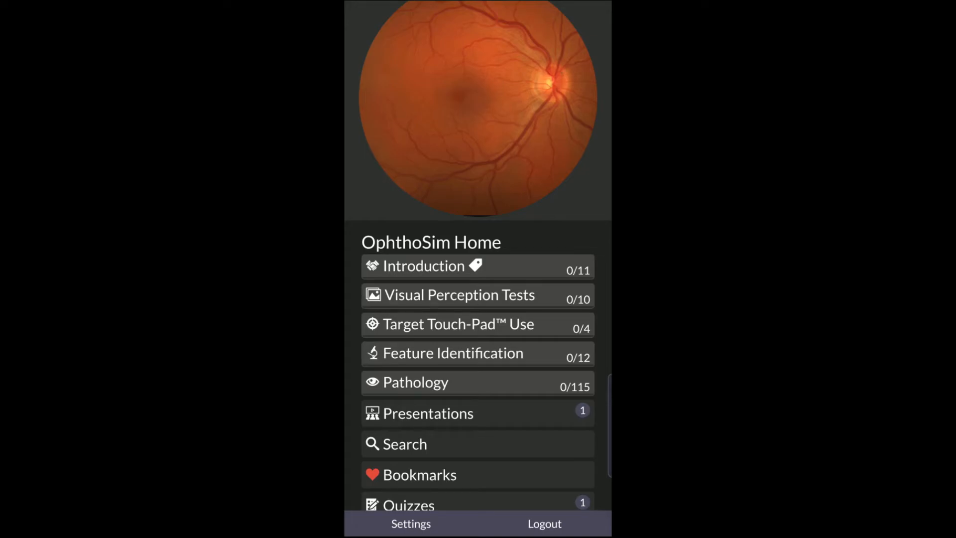
# - Open Introduction and page through every Using the Control Buttons help page
pyautogui.click(435, 267)
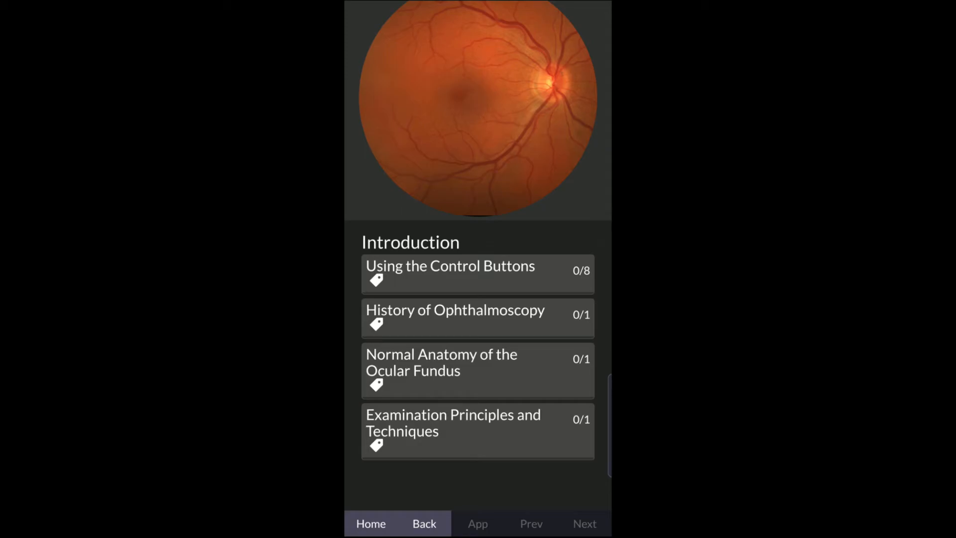
pyautogui.click(461, 276)
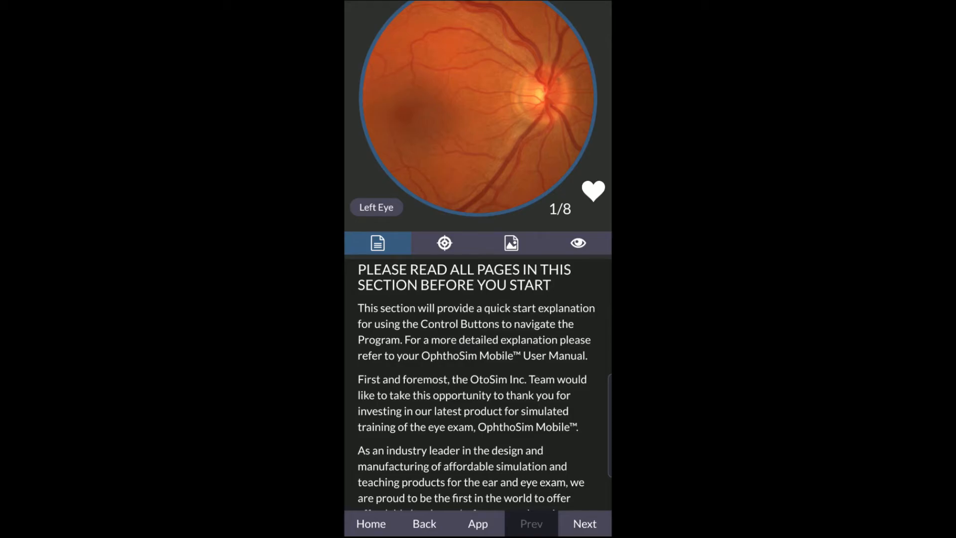
pyautogui.click(584, 523)
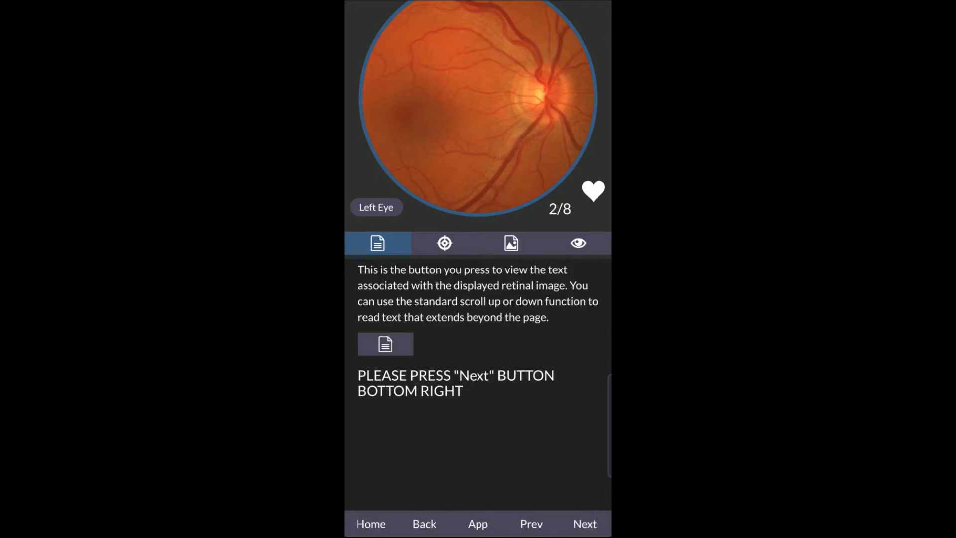
pyautogui.click(585, 523)
pyautogui.click(584, 523)
pyautogui.click(585, 523)
pyautogui.click(584, 523)
pyautogui.click(585, 523)
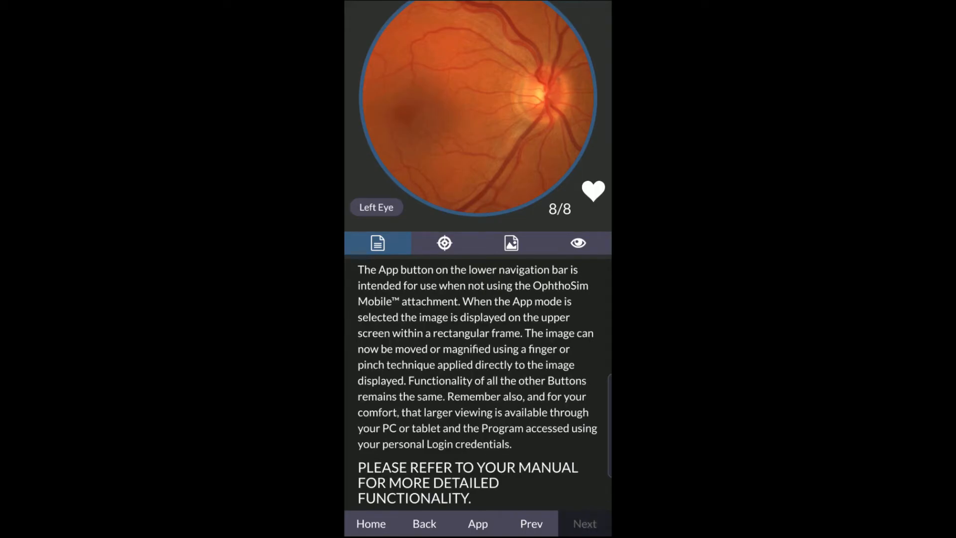
pyautogui.click(424, 523)
# - View the History of Ophthalmoscopy, Normal Anatomy of the Ocular Fundus and Examination Principles lessons, then return Home
pyautogui.click(501, 313)
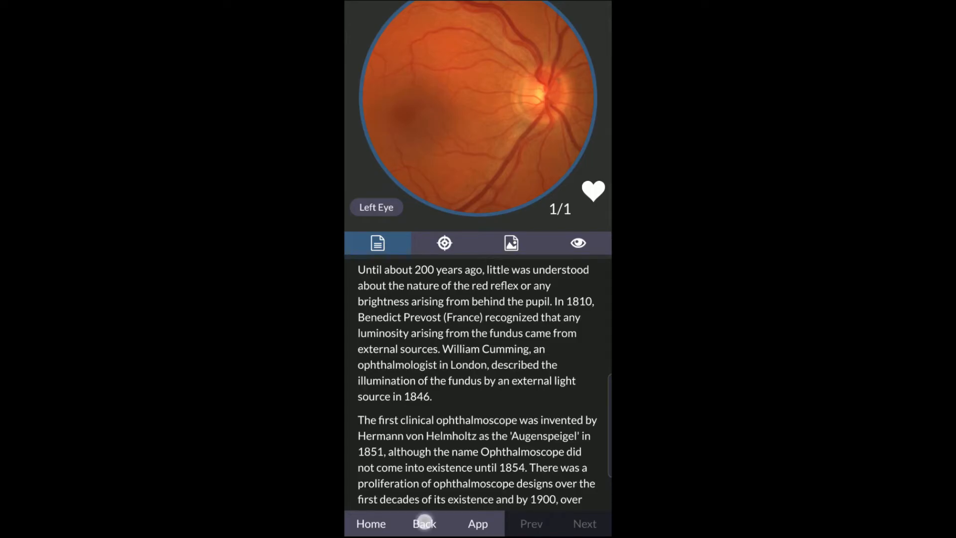
pyautogui.click(424, 523)
pyautogui.click(484, 376)
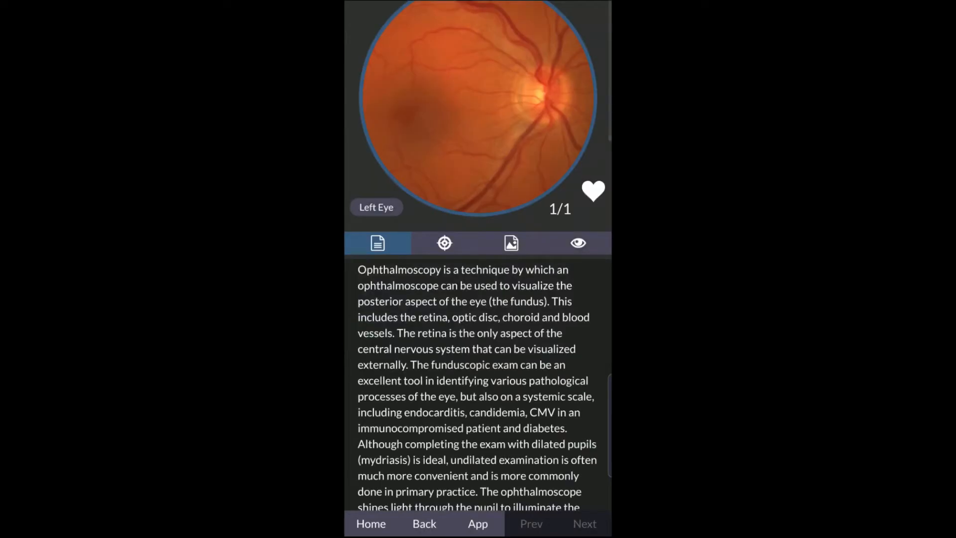
pyautogui.click(425, 523)
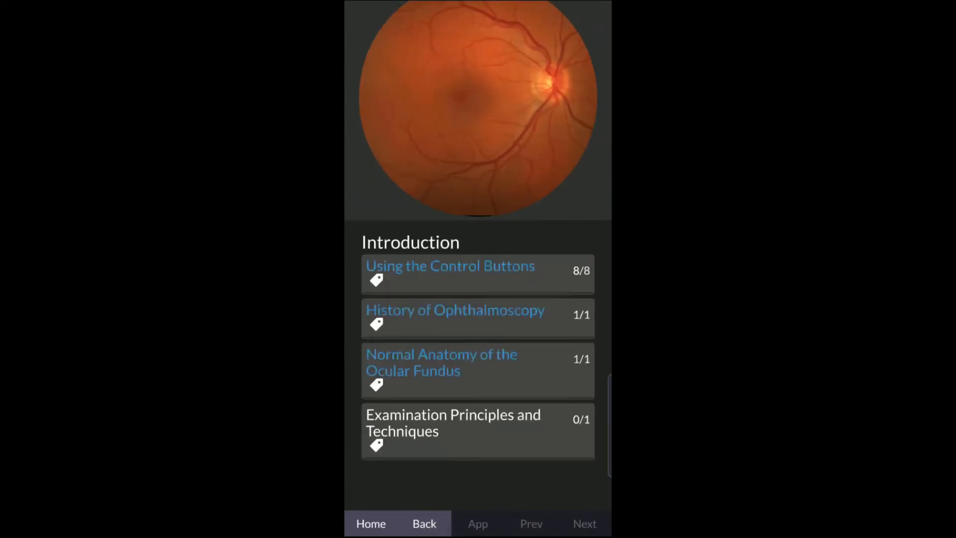
pyautogui.click(478, 430)
pyautogui.click(430, 524)
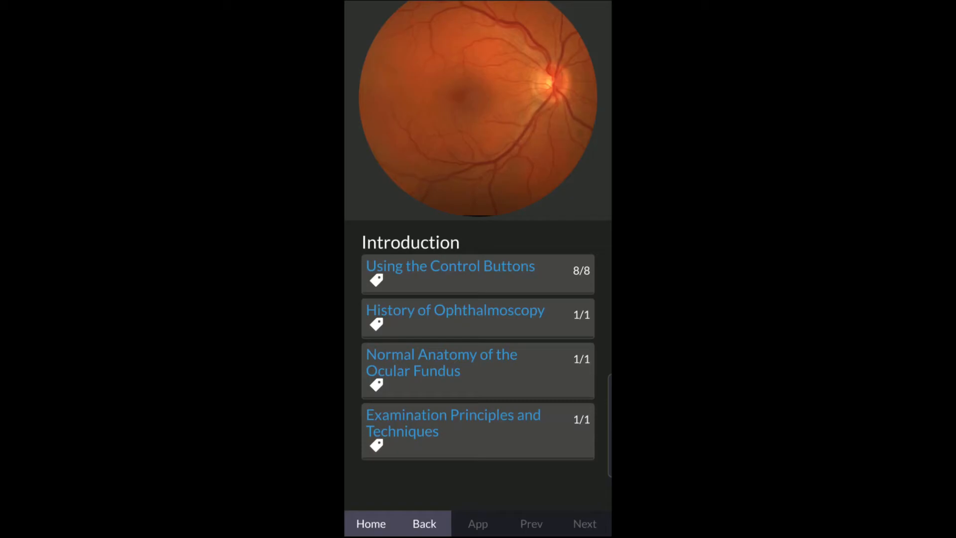
pyautogui.click(426, 522)
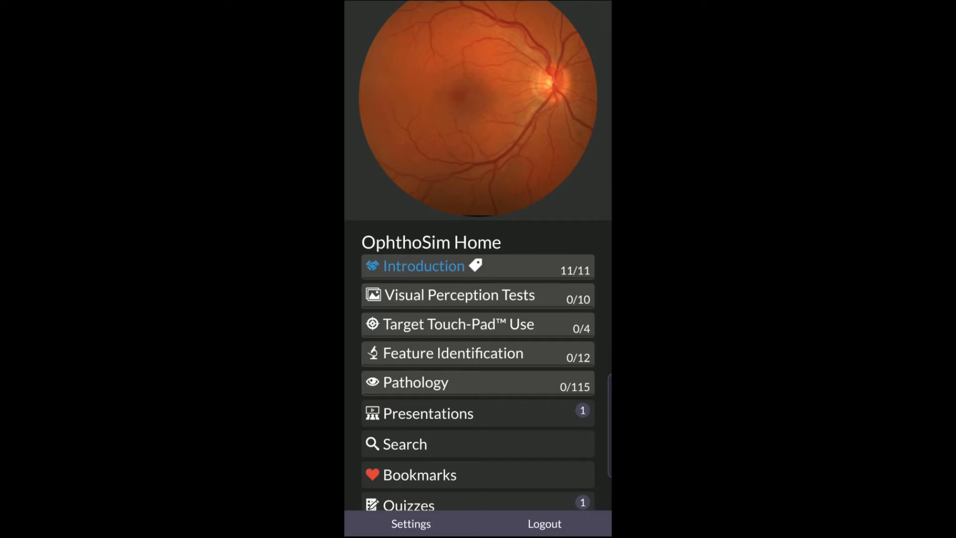
# - In Pathology, view the five Hypertensive Retinopathy images and the Retinal Arteriolar Macroaneurysm images
pyautogui.click(427, 382)
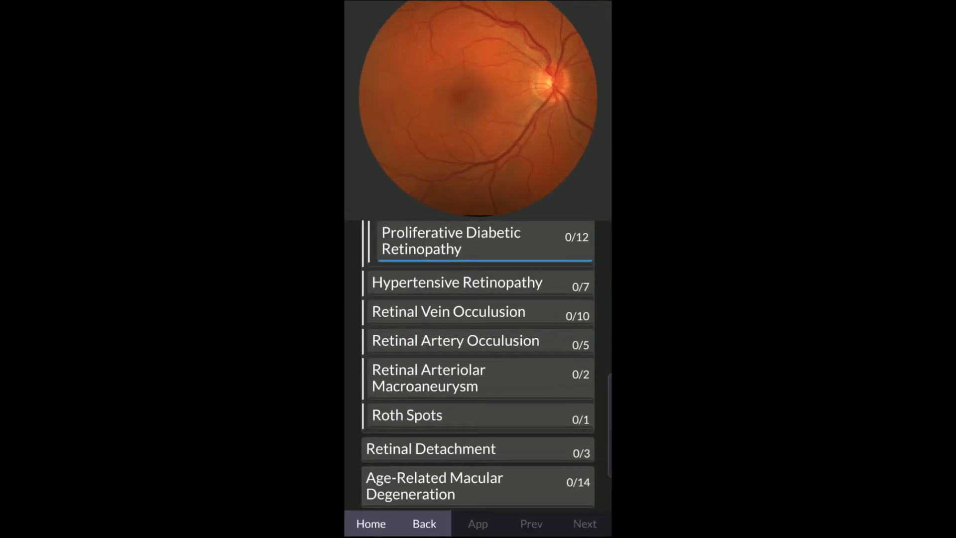
pyautogui.click(456, 283)
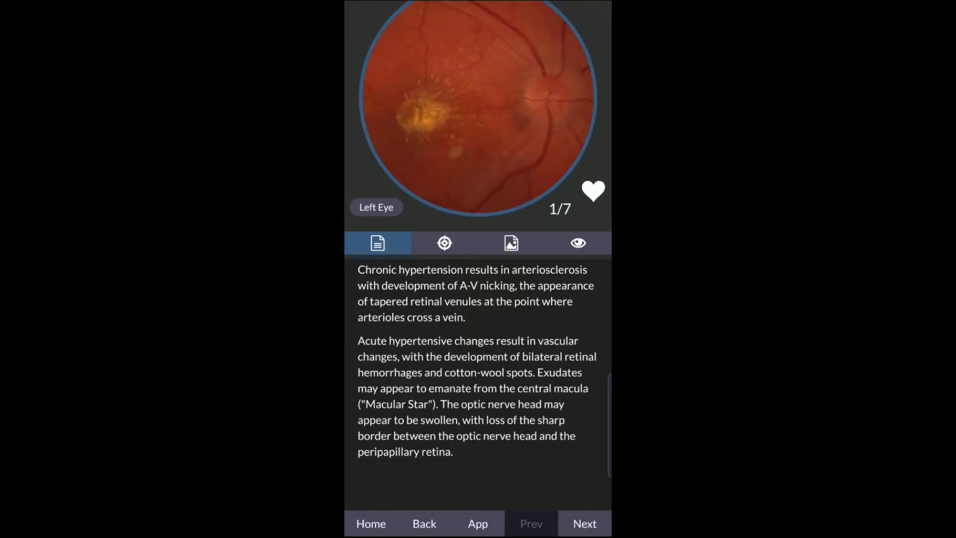
pyautogui.click(579, 520)
pyautogui.click(590, 523)
pyautogui.click(596, 523)
pyautogui.click(595, 523)
pyautogui.click(424, 521)
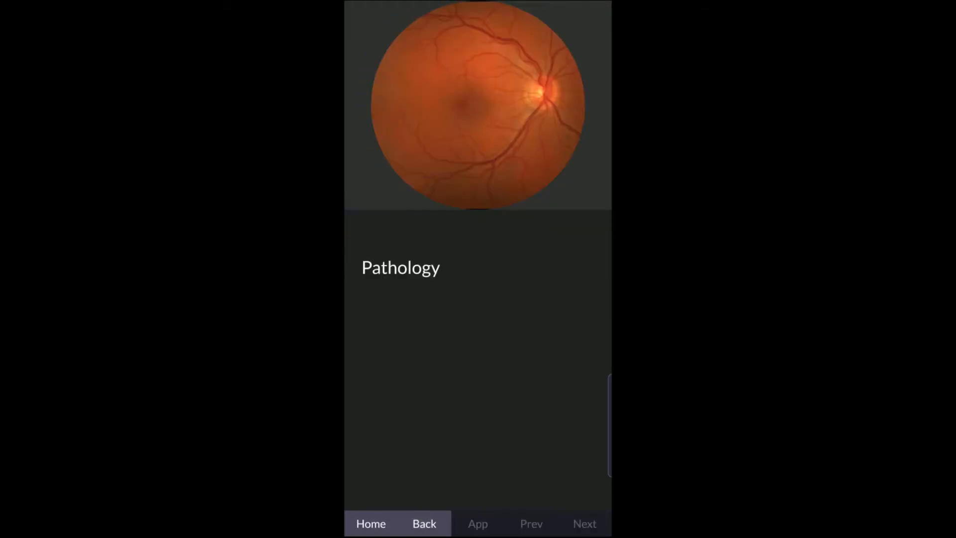
pyautogui.click(454, 333)
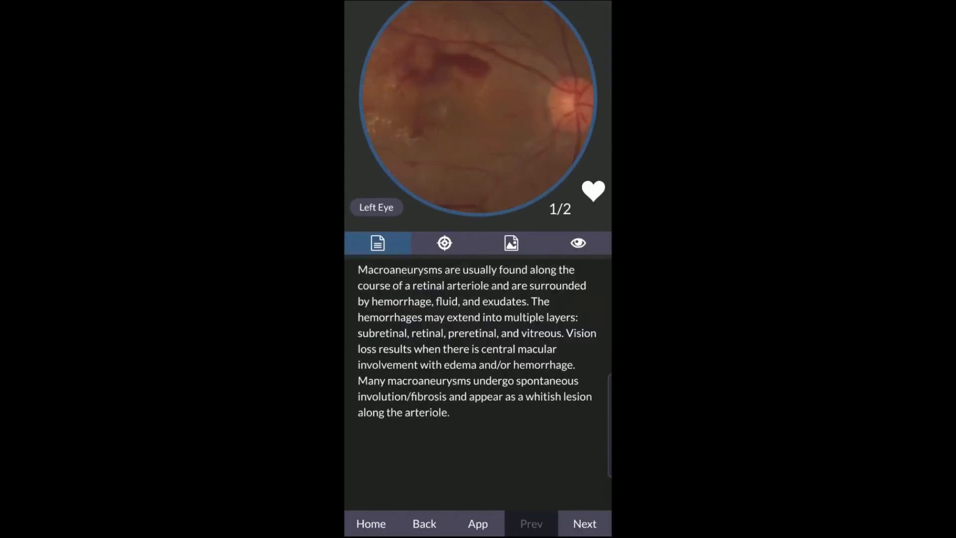
pyautogui.click(582, 522)
pyautogui.click(426, 526)
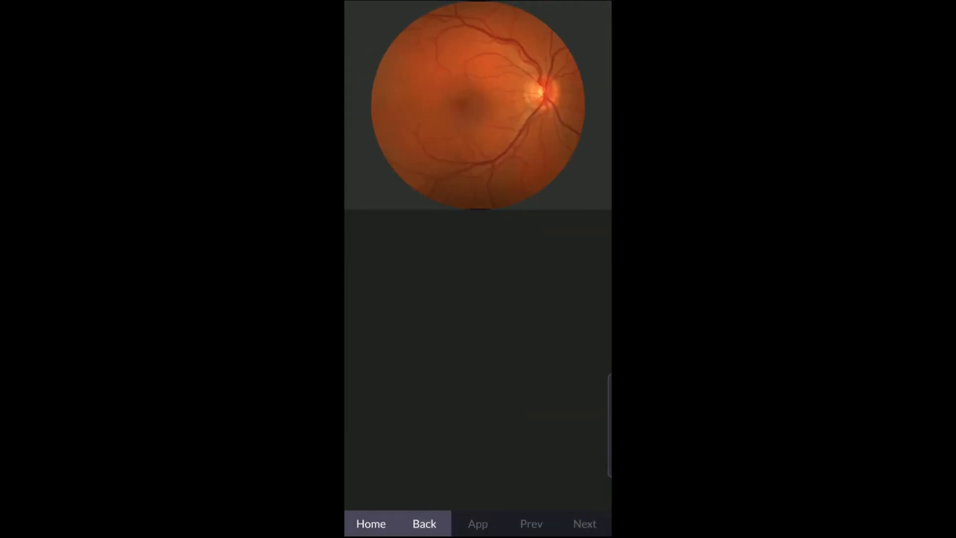
# - Expand Tumors > Primary tumors and browse the Choroidal Nevus images
pyautogui.click(397, 386)
pyautogui.click(398, 410)
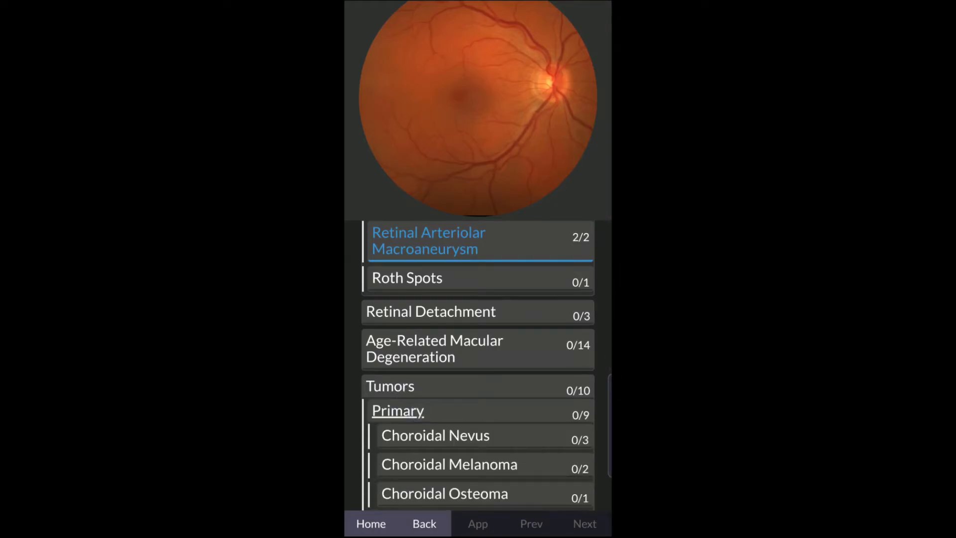
pyautogui.click(452, 442)
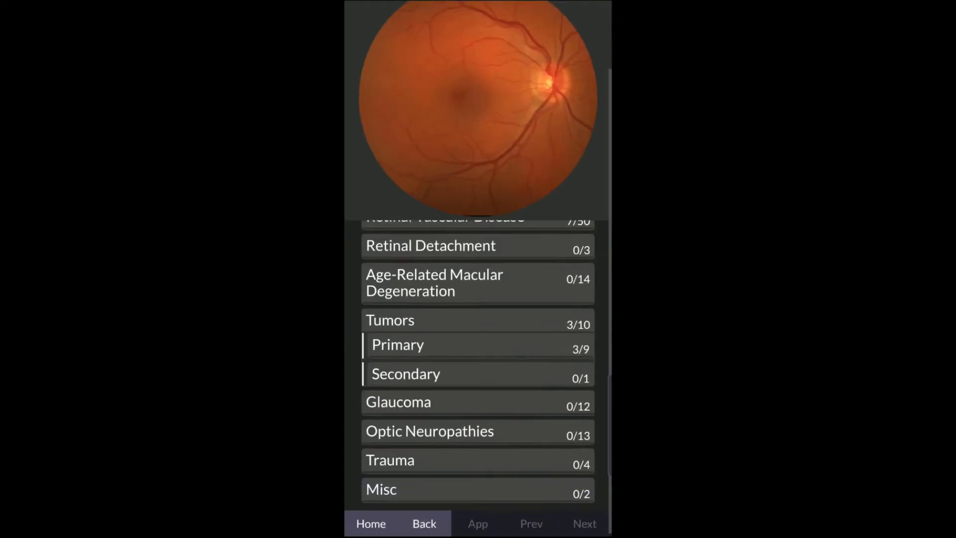
pyautogui.moveTo(507, 463); pyautogui.dragTo(543, 373)
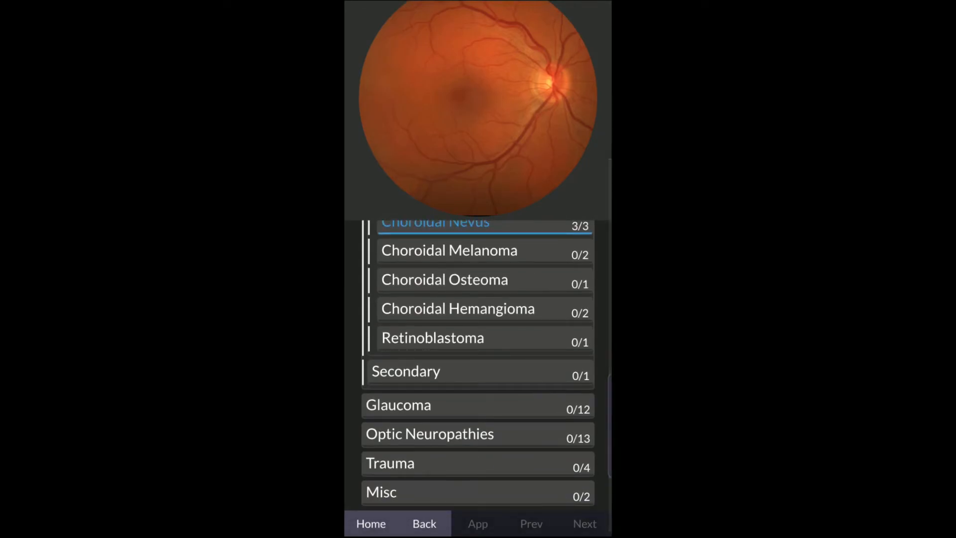
pyautogui.click(398, 496)
pyautogui.click(540, 502)
pyautogui.click(412, 491)
pyautogui.moveTo(524, 401); pyautogui.dragTo(537, 298)
# - Expand Misc, view the Valsalva Retinopathy page, then return to the Home menu
pyautogui.click(386, 489)
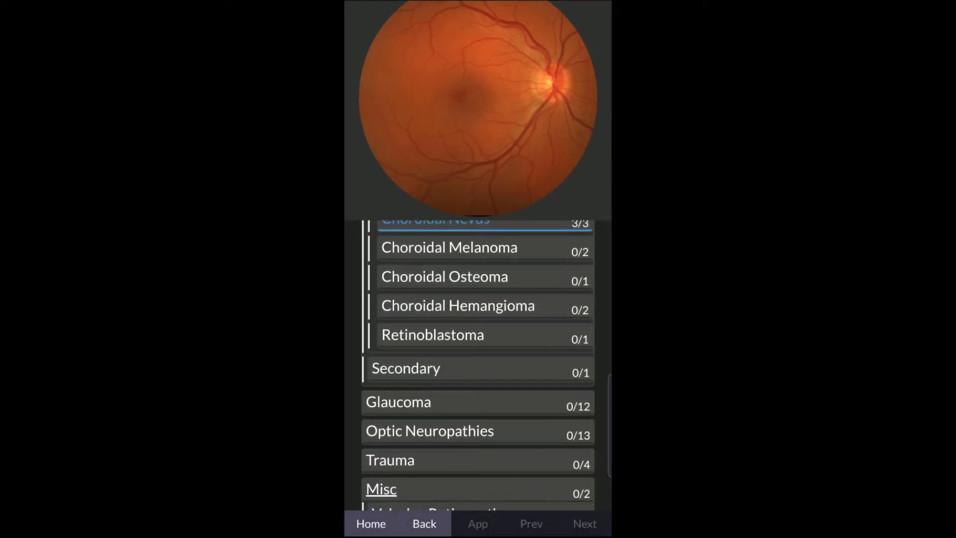
pyautogui.moveTo(501, 425); pyautogui.dragTo(539, 323)
pyautogui.click(438, 456)
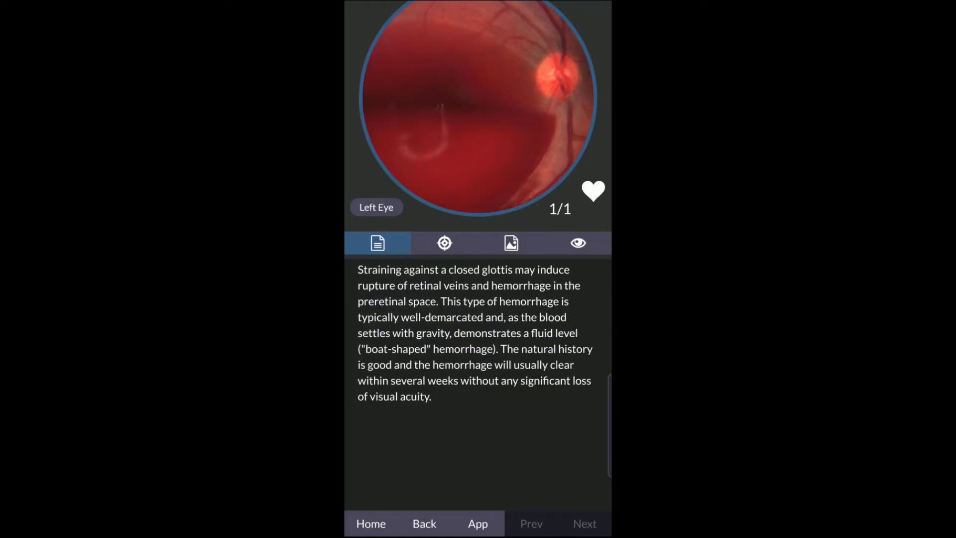
pyautogui.click(424, 523)
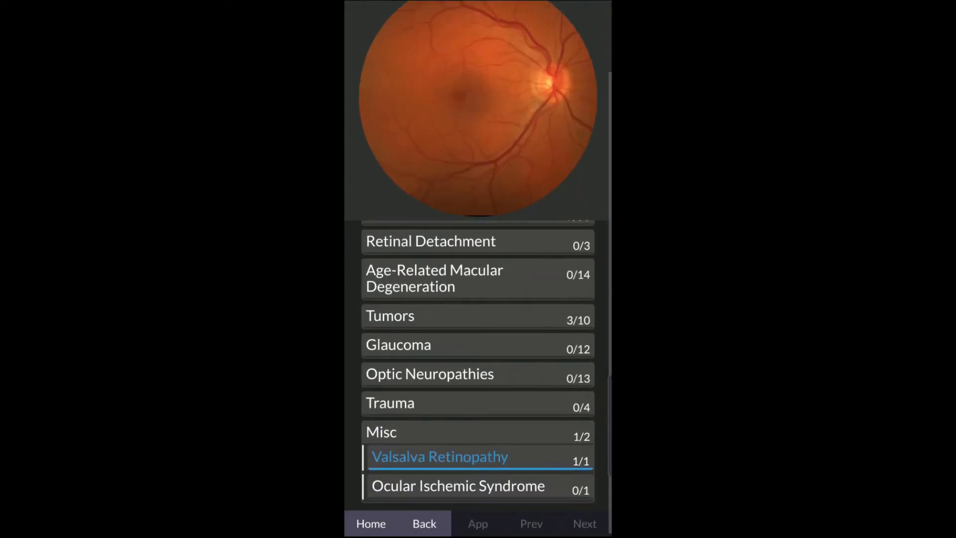
pyautogui.click(420, 524)
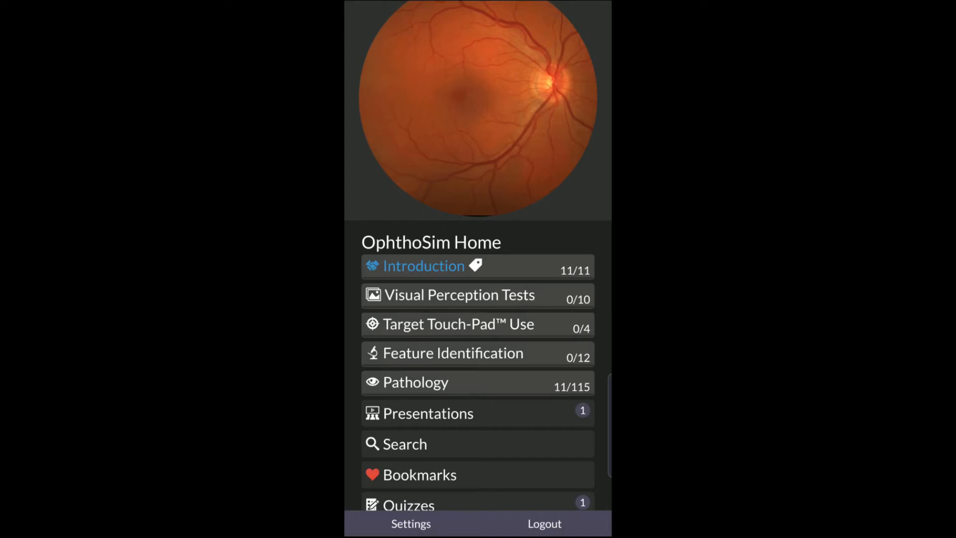
# - Open Test Presentation and scroll through its normal fundus slide
pyautogui.click(454, 417)
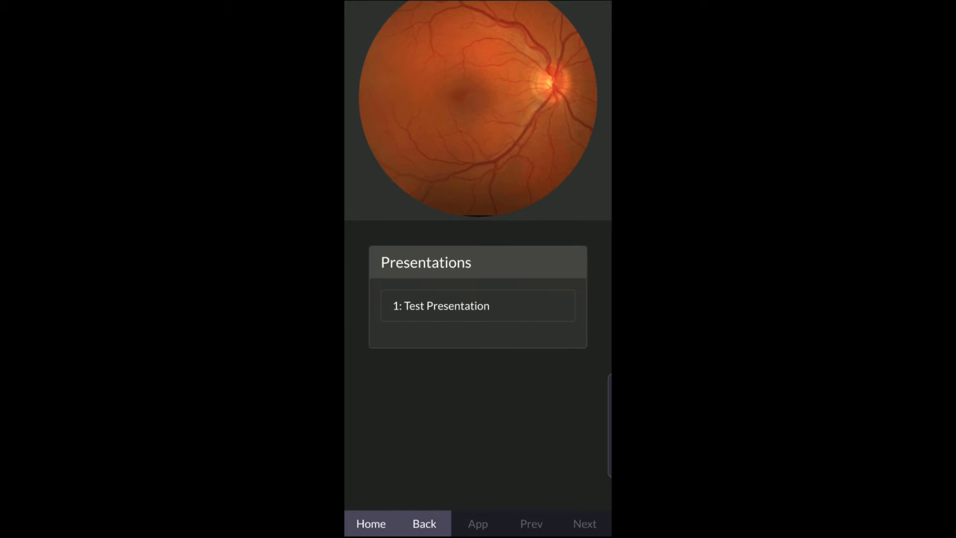
pyautogui.click(441, 305)
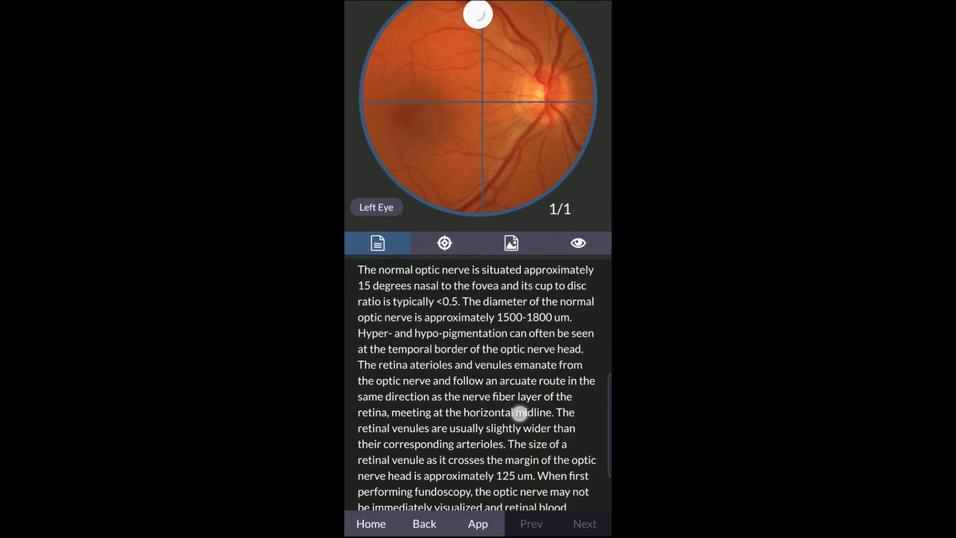
pyautogui.scroll(-1, 509, 410)
pyautogui.scroll(-2, 509, 411)
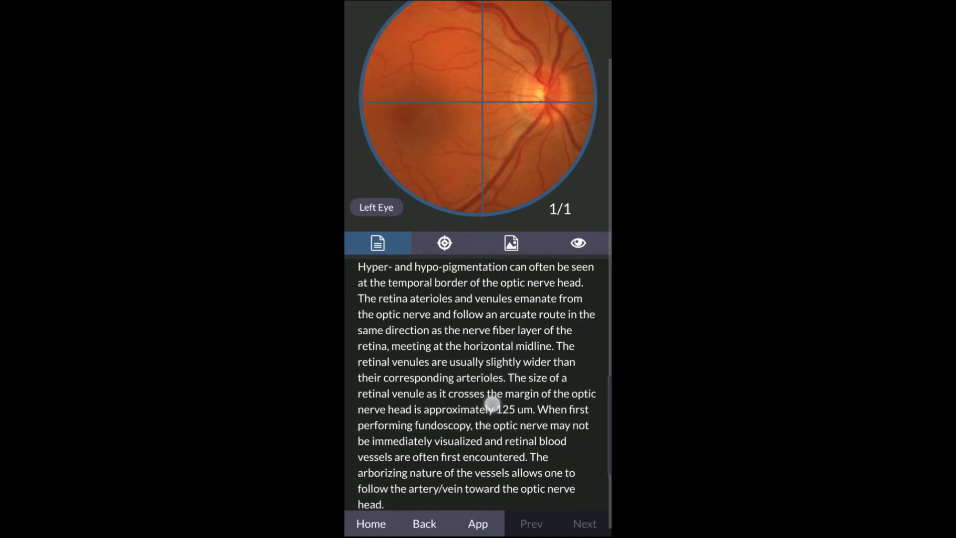
pyautogui.scroll(3, 507, 348)
pyautogui.scroll(-3, 489, 384)
pyautogui.scroll(4, 457, 414)
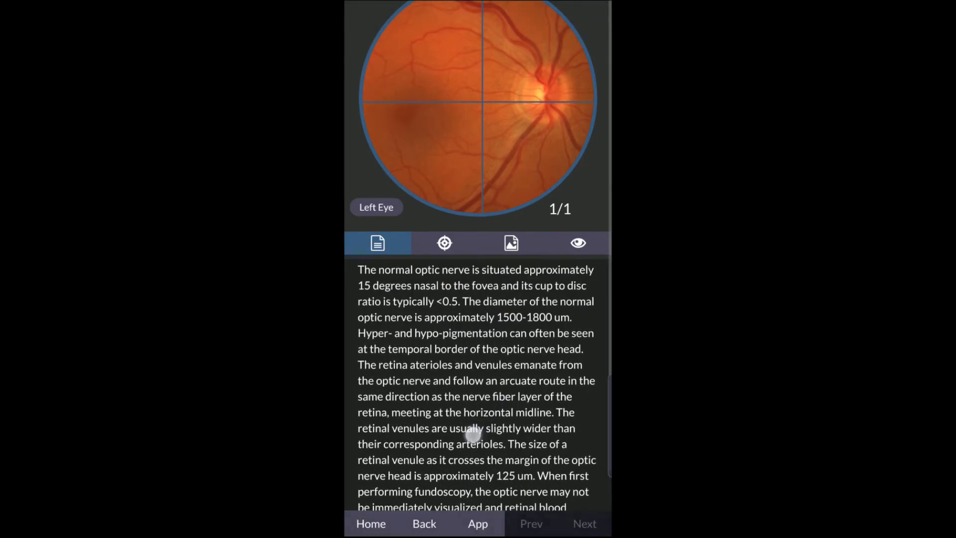
pyautogui.scroll(-3, 442, 439)
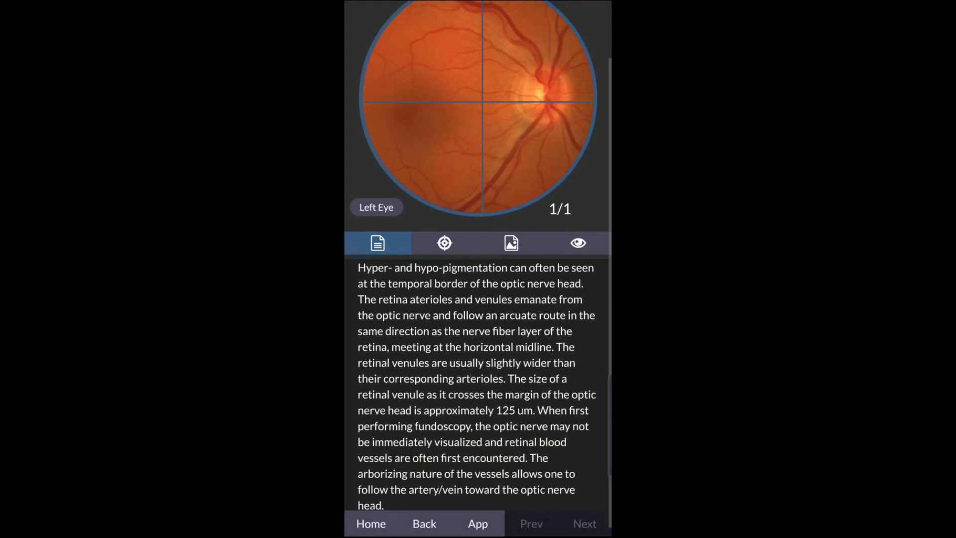
# - Browse the Select Annotation list for the fundus image, then go back Home
pyautogui.click(448, 242)
pyautogui.click(411, 273)
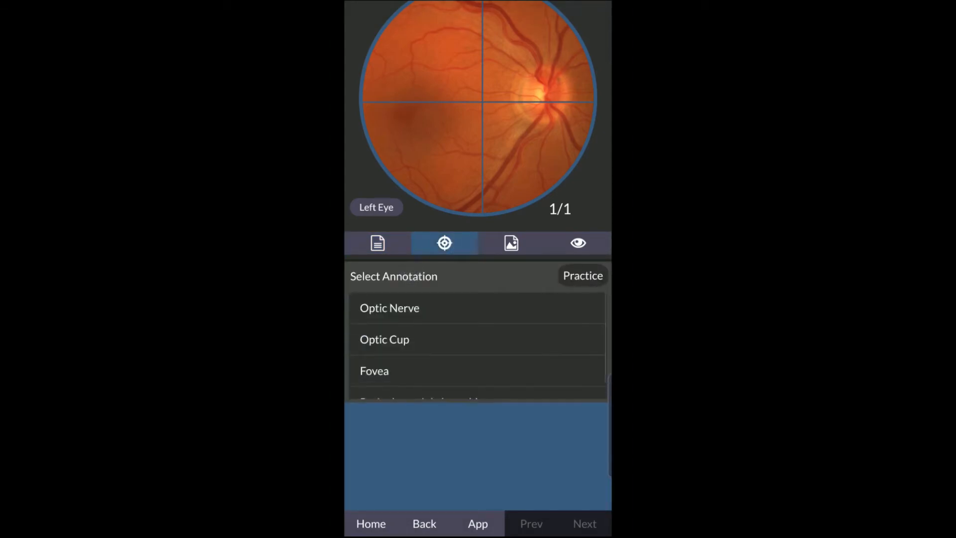
pyautogui.scroll(-1, 521, 379)
pyautogui.moveTo(521, 379)
pyautogui.mouseDown()
pyautogui.moveTo(536, 348)
pyautogui.moveTo(527, 375)
pyautogui.moveTo(516, 346)
pyautogui.moveTo(523, 369)
pyautogui.mouseUp()
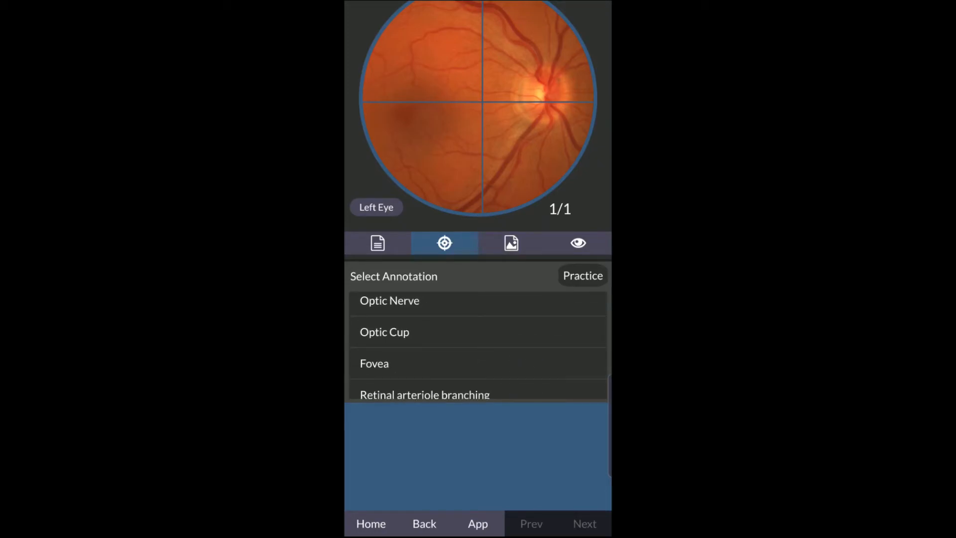
pyautogui.click(371, 521)
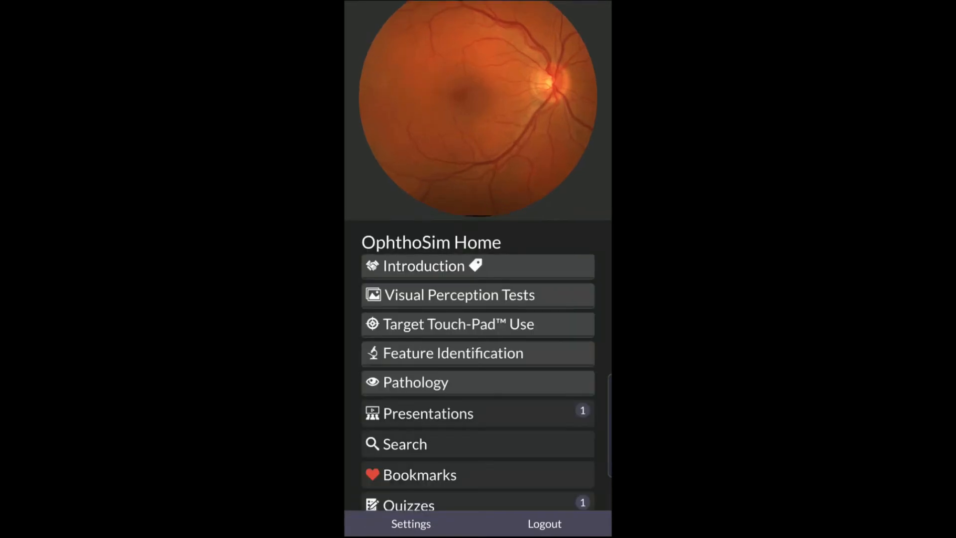
# - Open the Week 1 quiz from the Quizzes section
pyautogui.moveTo(530, 360); pyautogui.dragTo(530, 314)
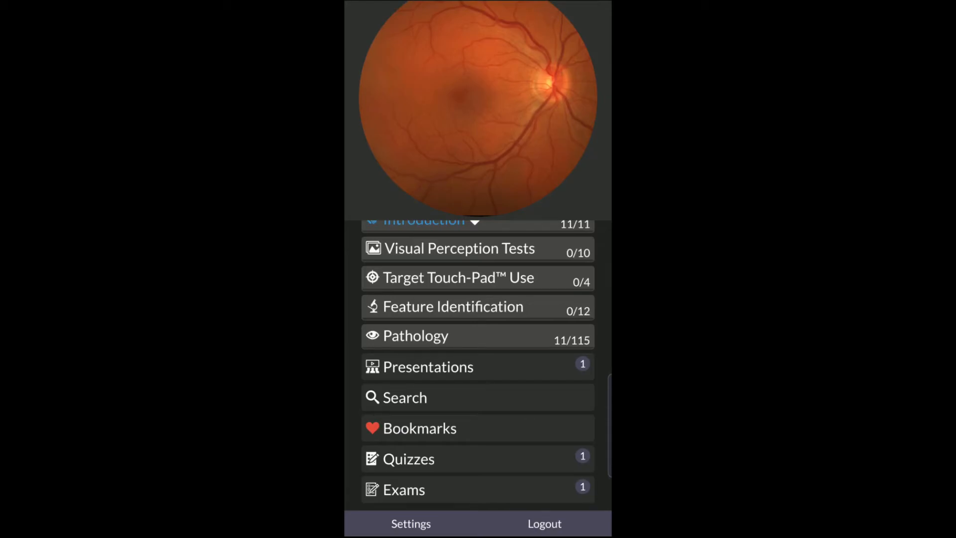
pyautogui.click(413, 460)
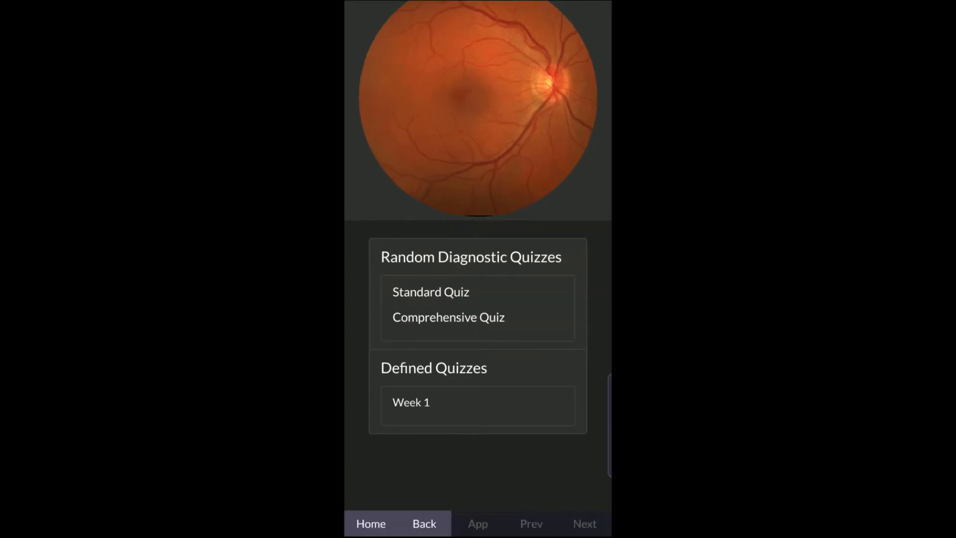
pyautogui.click(414, 407)
pyautogui.click(419, 398)
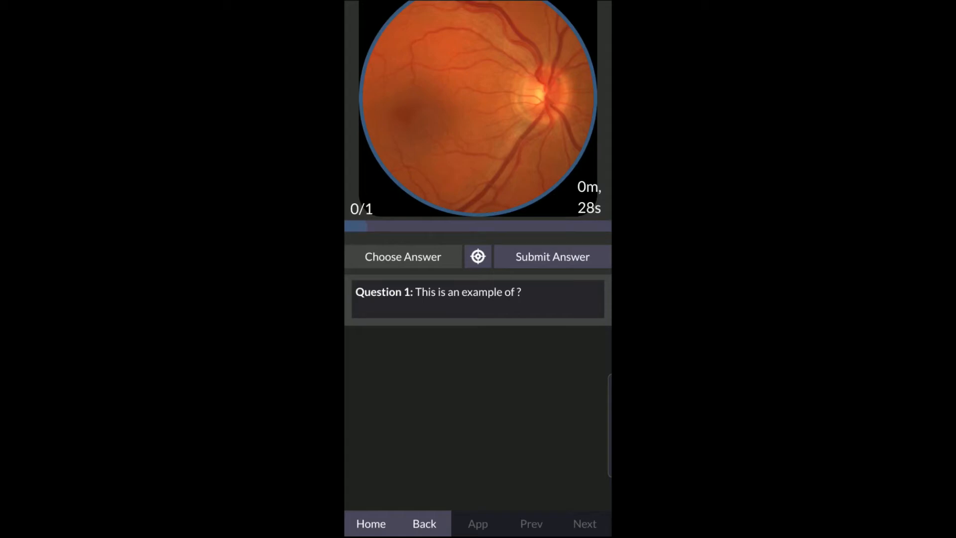
# - Submit papilledema, then retinal detachment, then normal for Question 1, and return to the quiz list
pyautogui.click(403, 257)
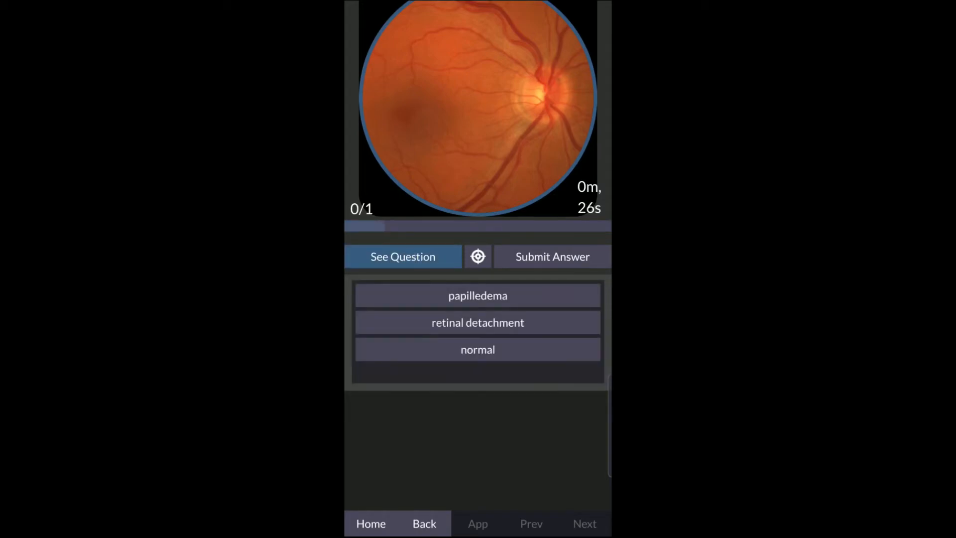
pyautogui.click(500, 296)
pyautogui.click(553, 256)
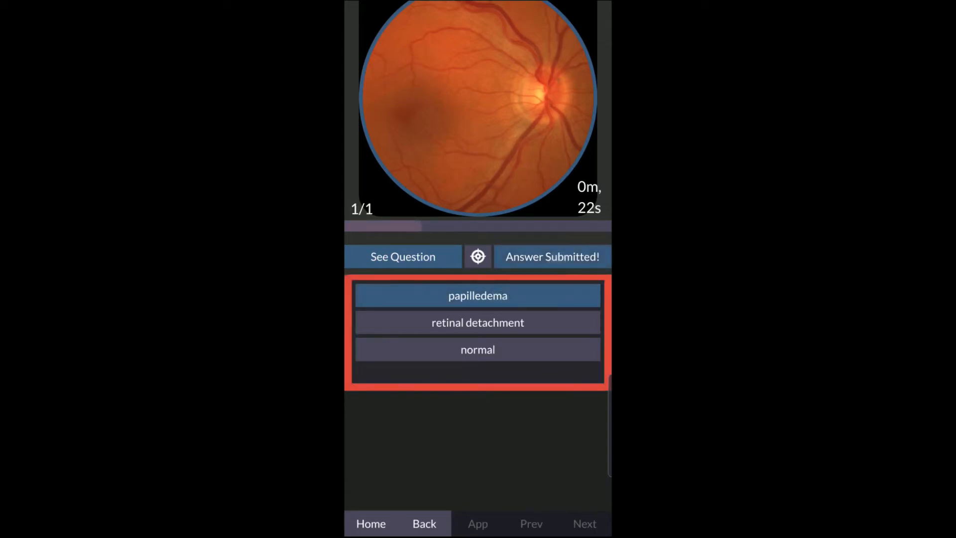
pyautogui.click(506, 328)
pyautogui.click(553, 256)
pyautogui.click(478, 349)
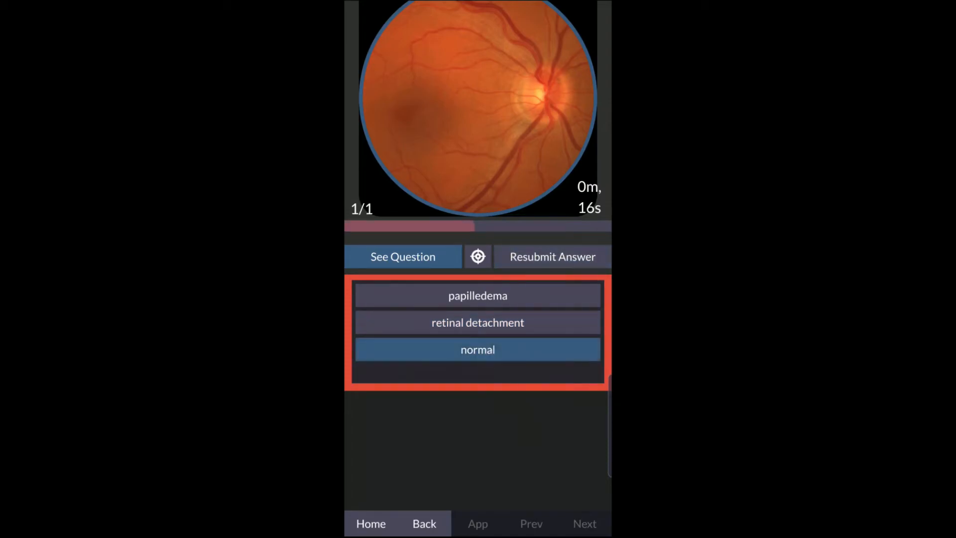
pyautogui.click(559, 256)
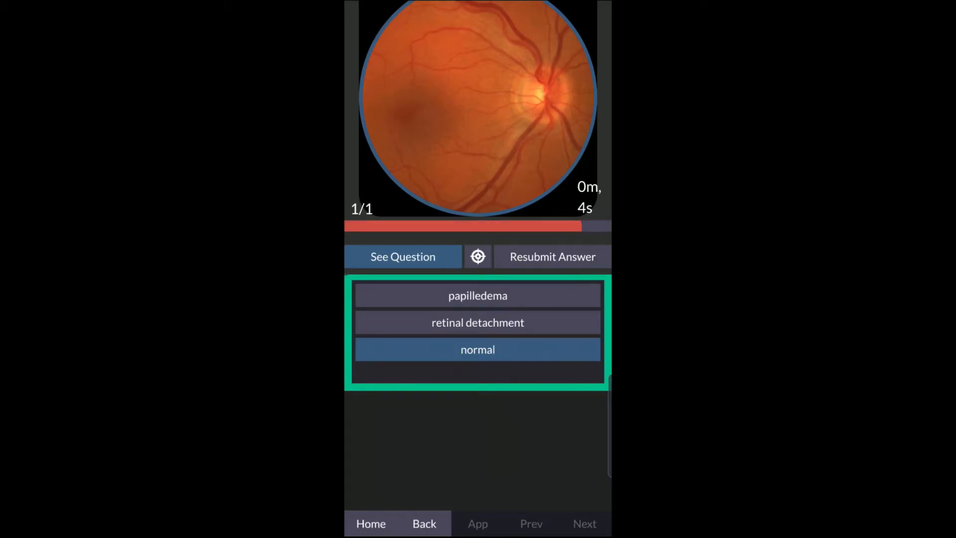
pyautogui.click(428, 520)
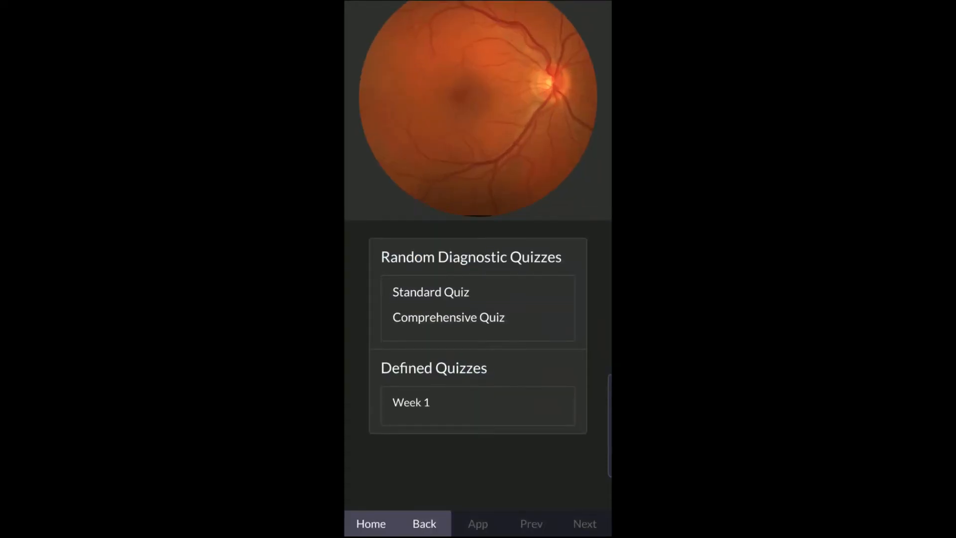
# - Retake Week 1, submitting retinal detachment for Question 1, and return to the quiz list
pyautogui.click(426, 398)
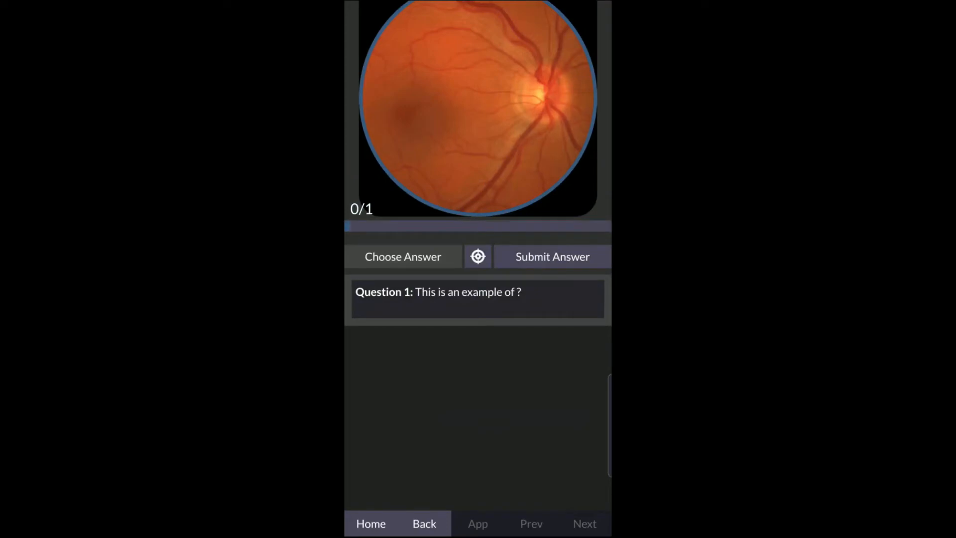
pyautogui.click(416, 256)
pyautogui.click(522, 327)
pyautogui.click(563, 259)
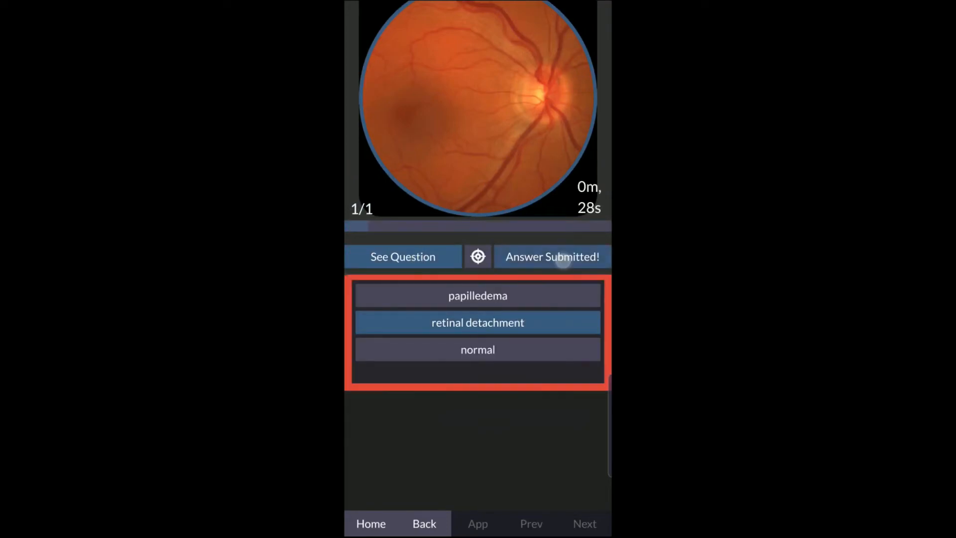
pyautogui.click(427, 518)
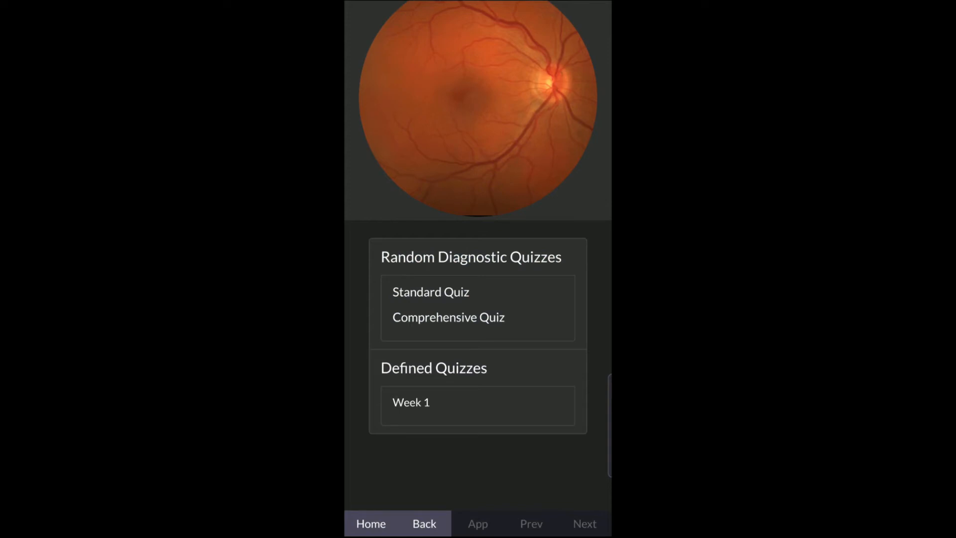
# - Go Home, open Exams and scroll the instructions down to Week 1 Exam under Defined Exams
pyautogui.click(427, 523)
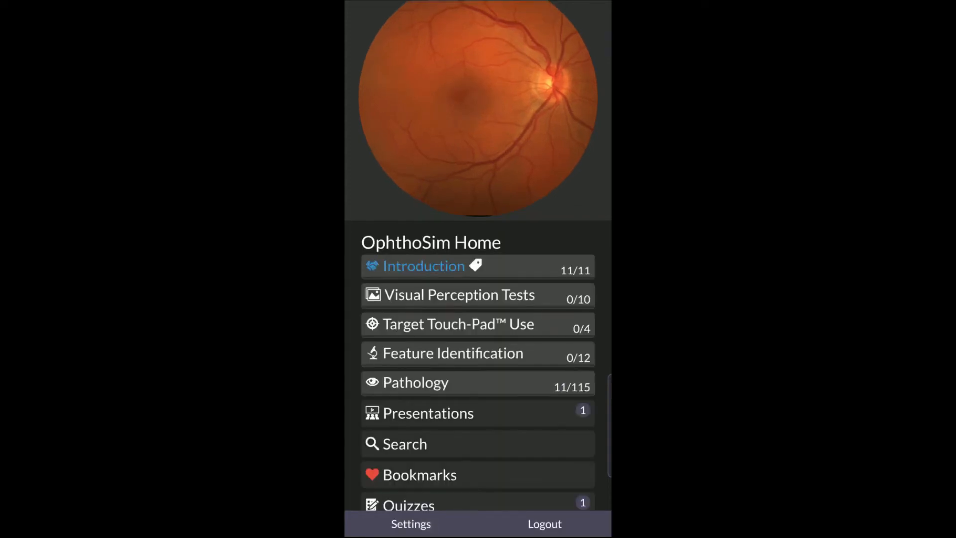
pyautogui.moveTo(573, 368); pyautogui.dragTo(573, 324)
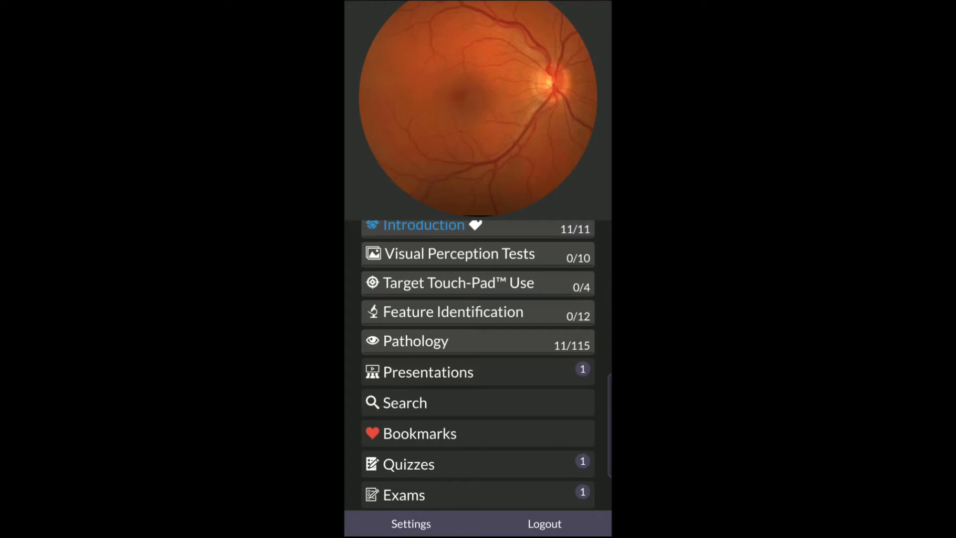
pyautogui.click(477, 495)
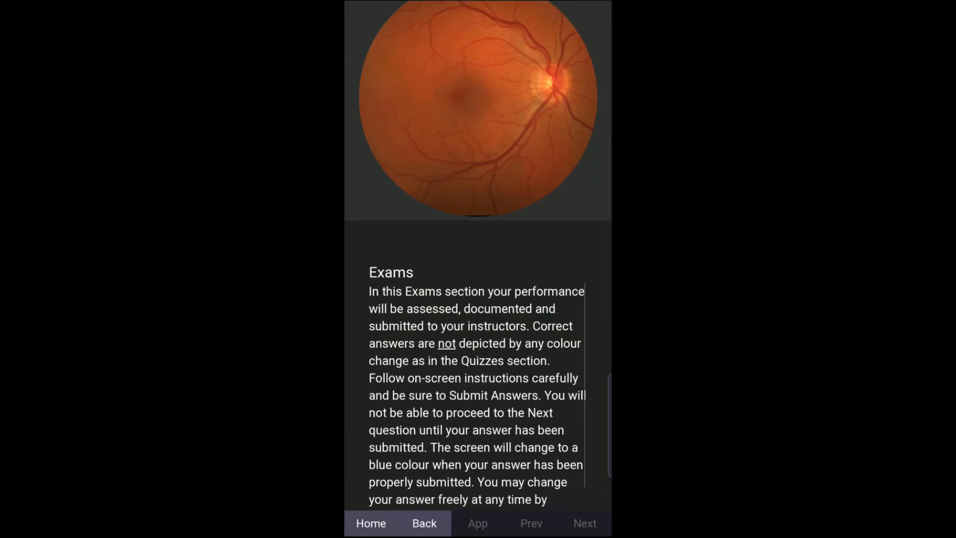
pyautogui.moveTo(522, 434); pyautogui.dragTo(537, 349)
pyautogui.moveTo(533, 451); pyautogui.dragTo(545, 344)
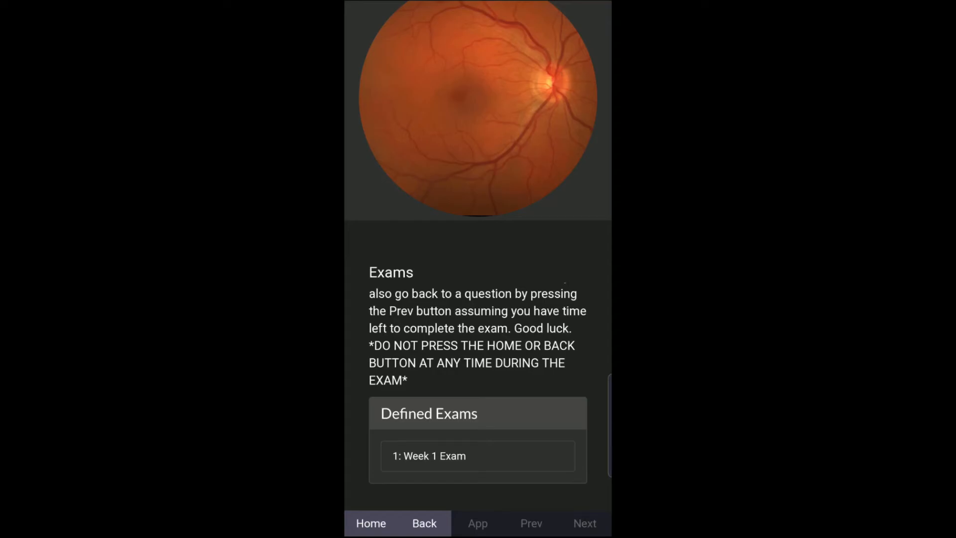
pyautogui.moveTo(521, 415); pyautogui.dragTo(560, 349)
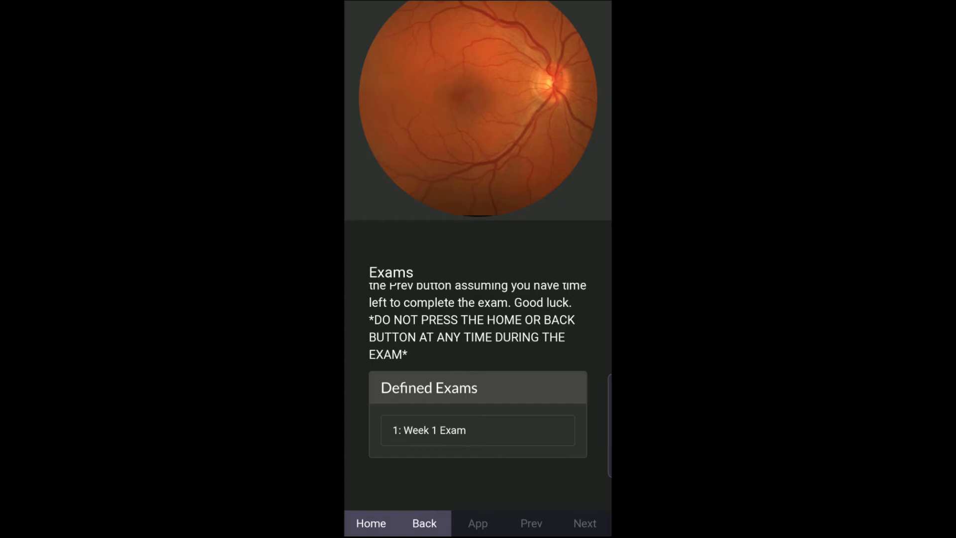
# - Start Week 1 Exam, drag the crosshairs onto the optic nerve and submit that spot
pyautogui.click(450, 434)
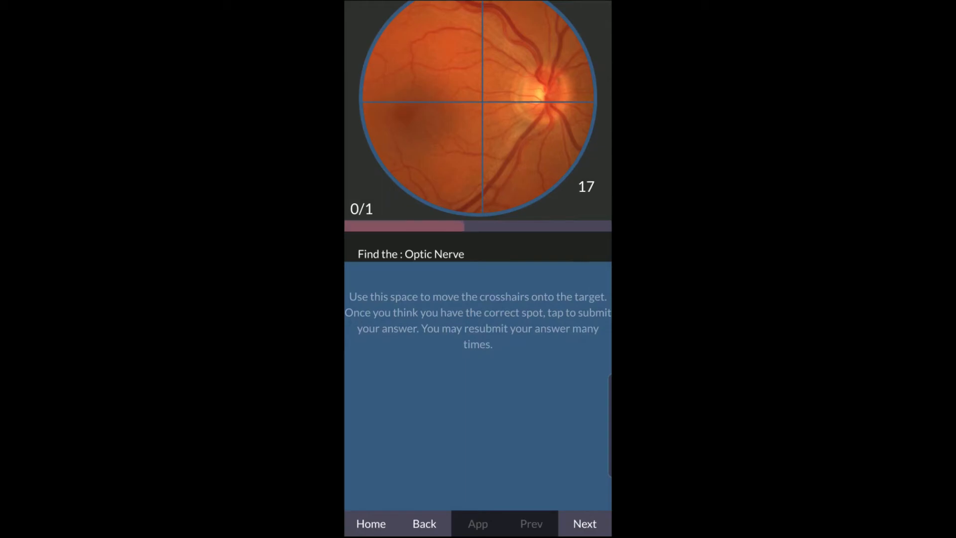
pyautogui.moveTo(465, 448); pyautogui.dragTo(439, 450)
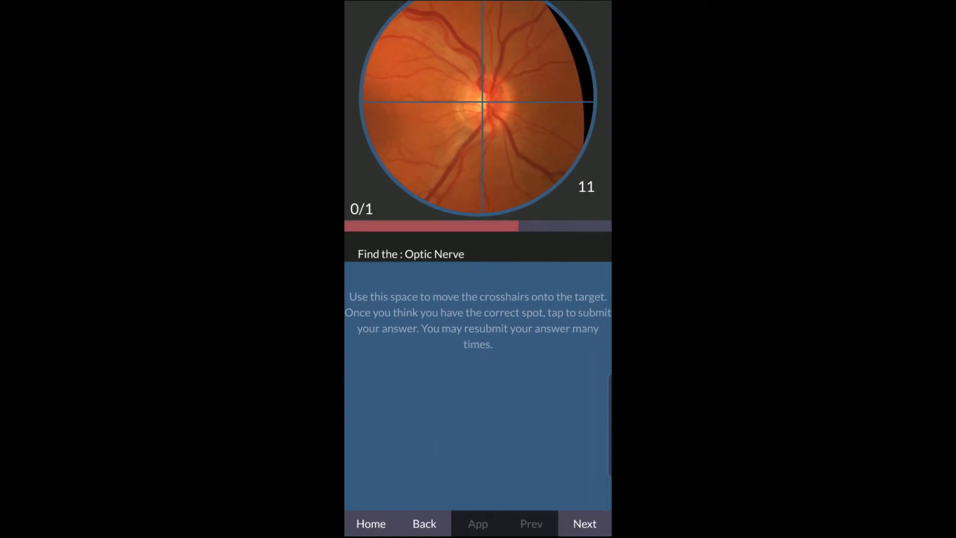
pyautogui.click(493, 434)
pyautogui.click(508, 421)
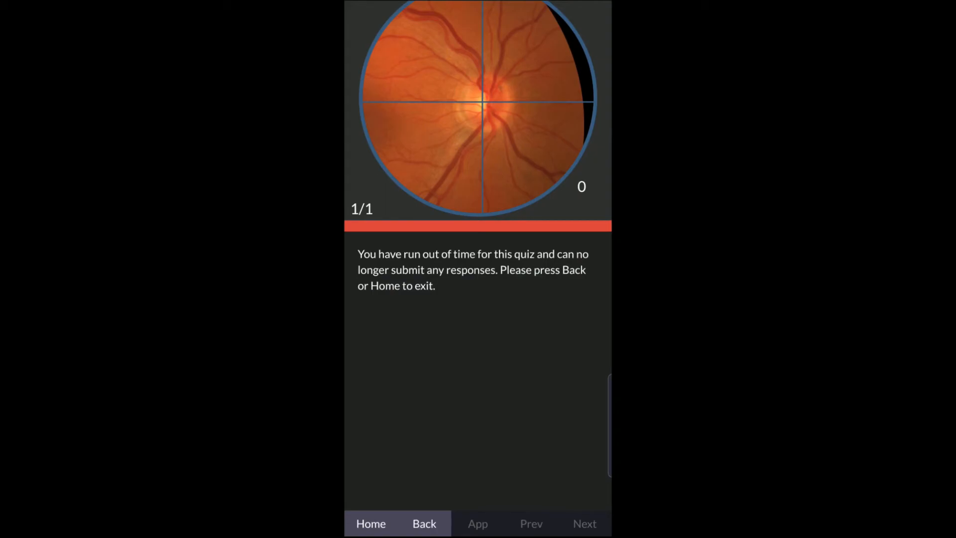
# - Leave the timed-out exam, reopen Exams to scroll its instructions, and return to the Home menu
pyautogui.click(424, 523)
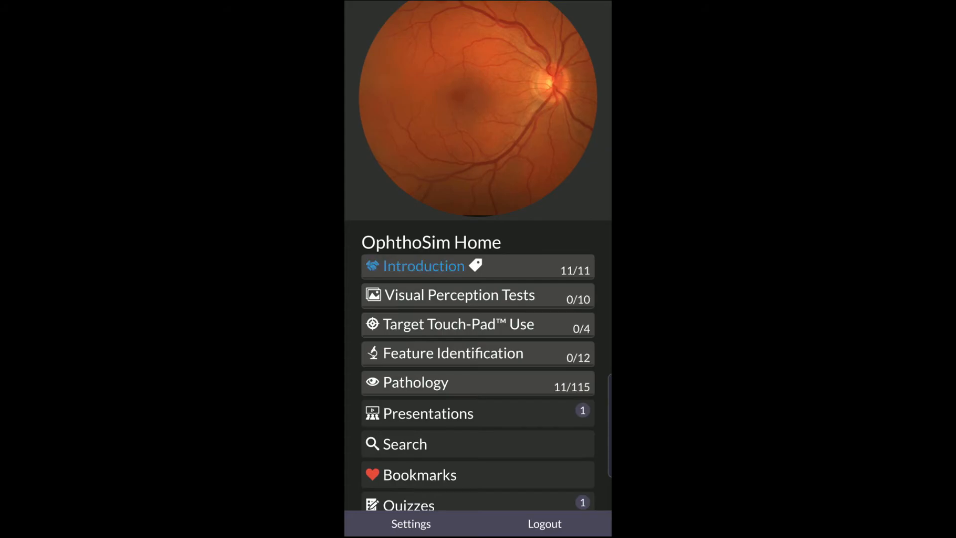
pyautogui.moveTo(542, 360); pyautogui.dragTo(541, 314)
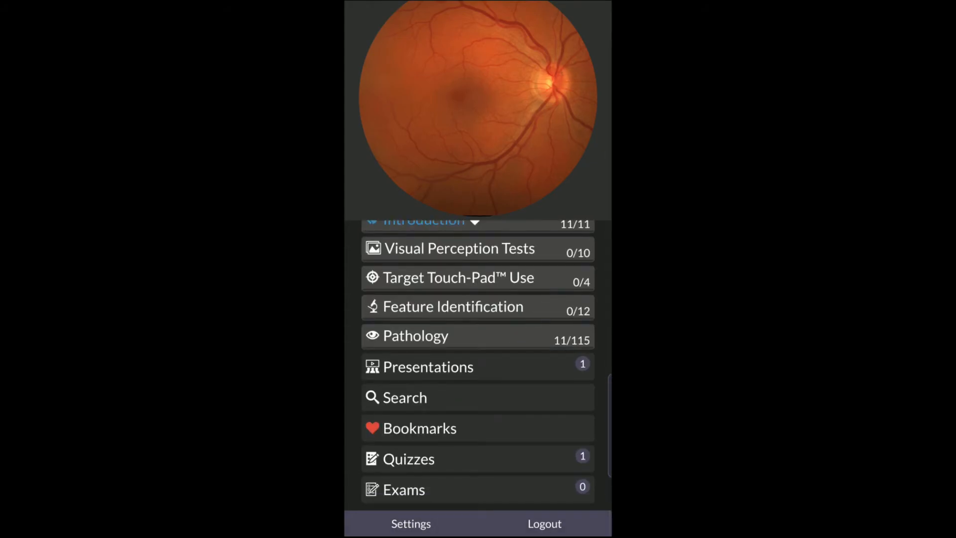
pyautogui.click(422, 489)
pyautogui.moveTo(503, 451); pyautogui.dragTo(544, 343)
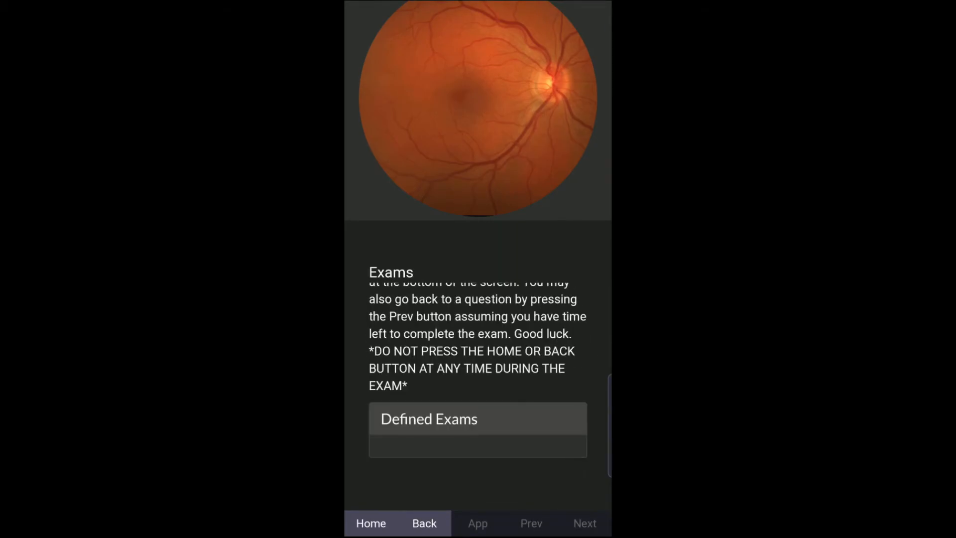
pyautogui.moveTo(541, 349); pyautogui.dragTo(518, 444)
pyautogui.click(535, 450)
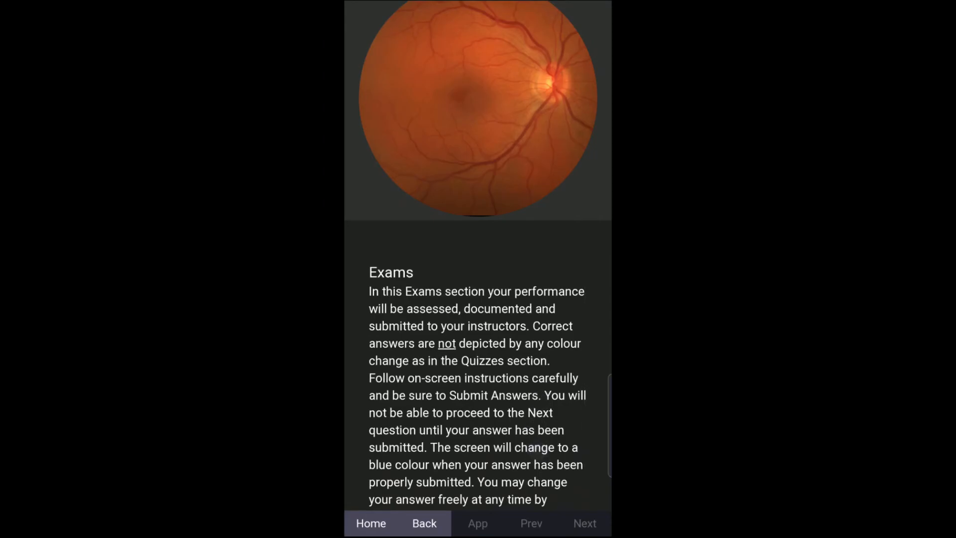
pyautogui.moveTo(536, 448); pyautogui.dragTo(559, 336)
pyautogui.click(431, 520)
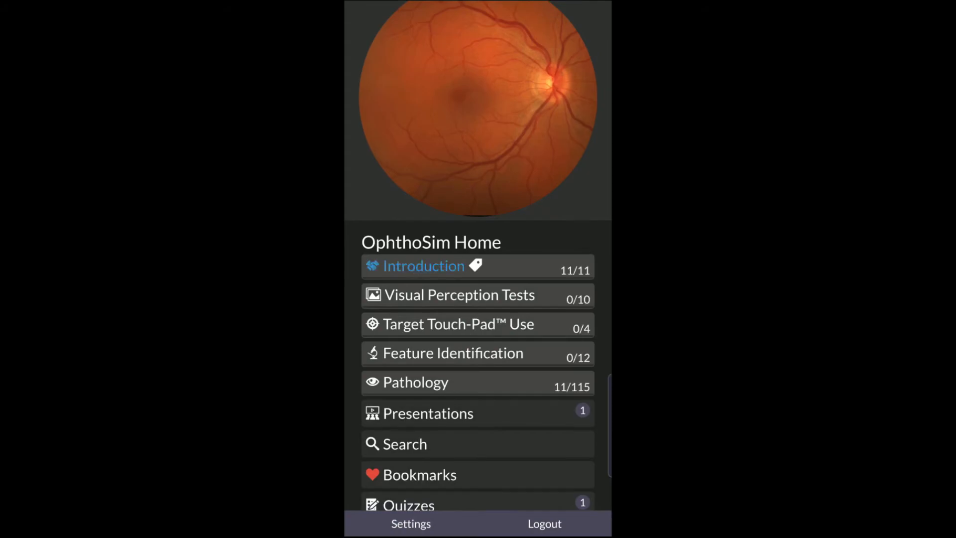
# - Scroll the phone's Home menu, then bring up the browser's Educator Home listing Test Class
pyautogui.moveTo(521, 450); pyautogui.dragTo(550, 369)
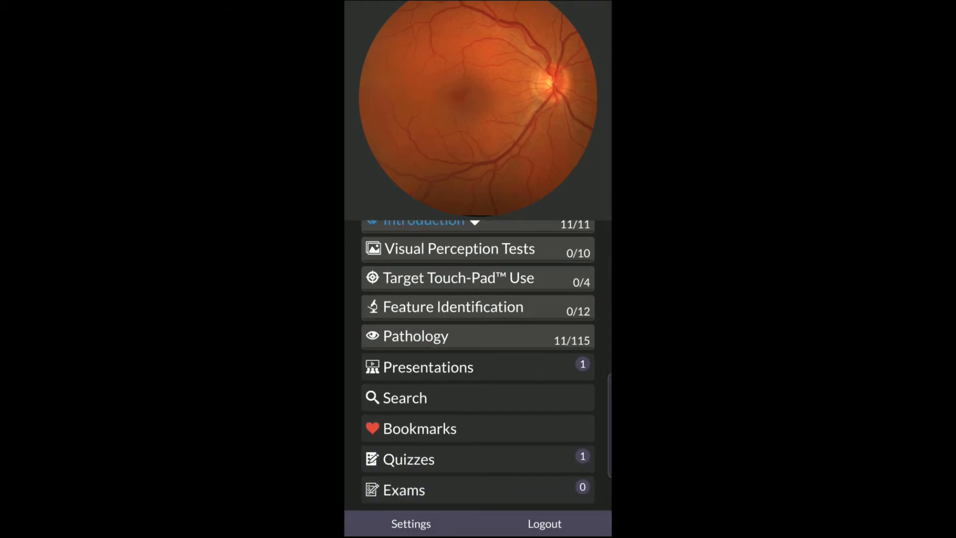
pyautogui.moveTo(526, 451); pyautogui.dragTo(575, 317)
pyautogui.moveTo(503, 448); pyautogui.dragTo(554, 324)
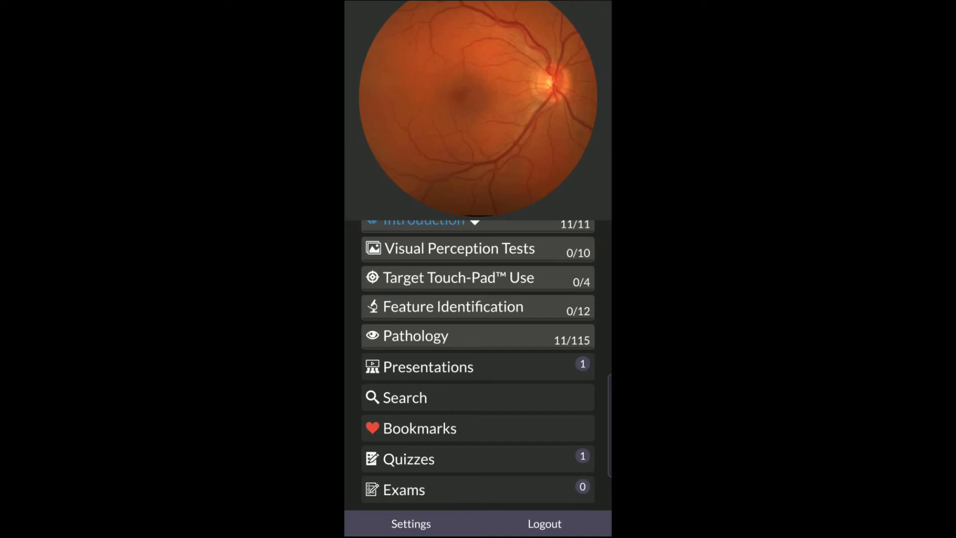
pyautogui.moveTo(437, 337); pyautogui.dragTo(436, 380)
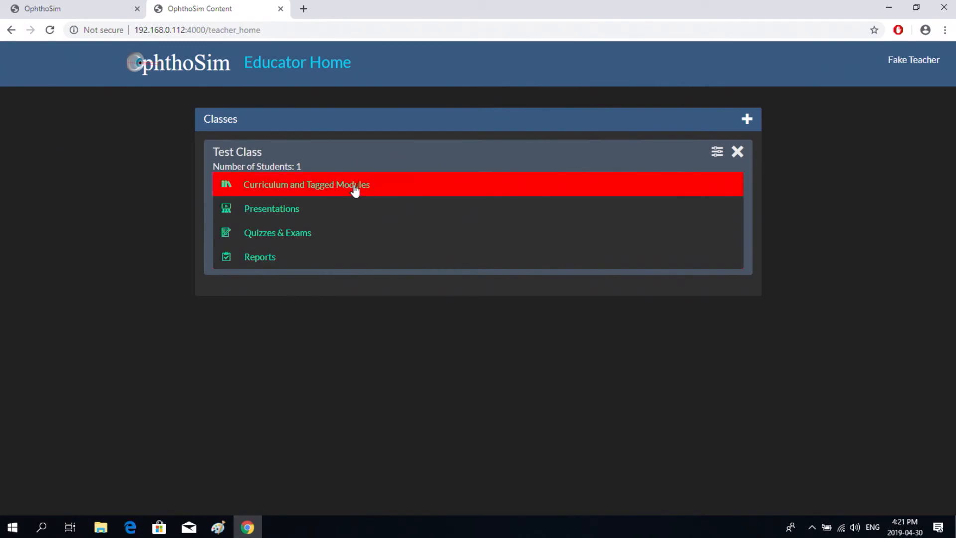
pyautogui.click(286, 215)
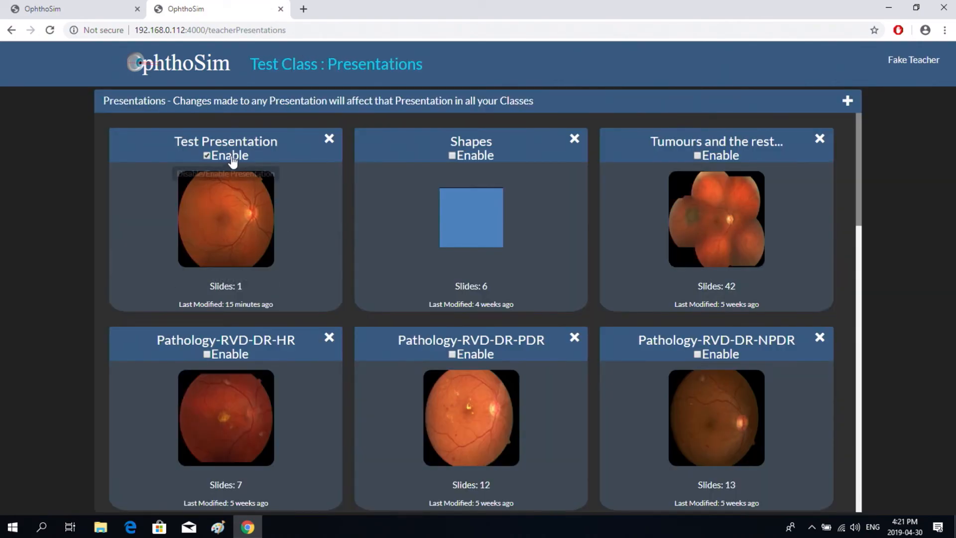
pyautogui.click(183, 73)
pyautogui.click(269, 235)
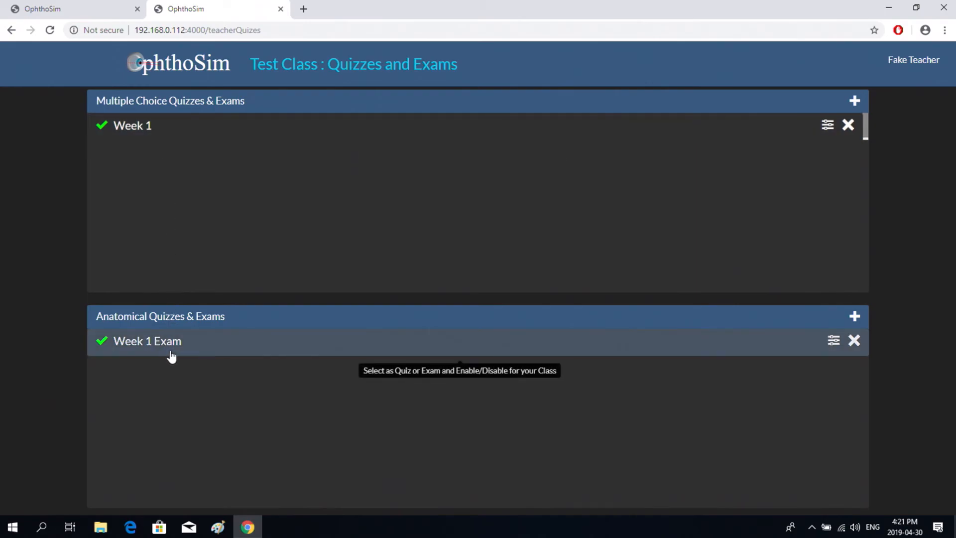
pyautogui.click(170, 69)
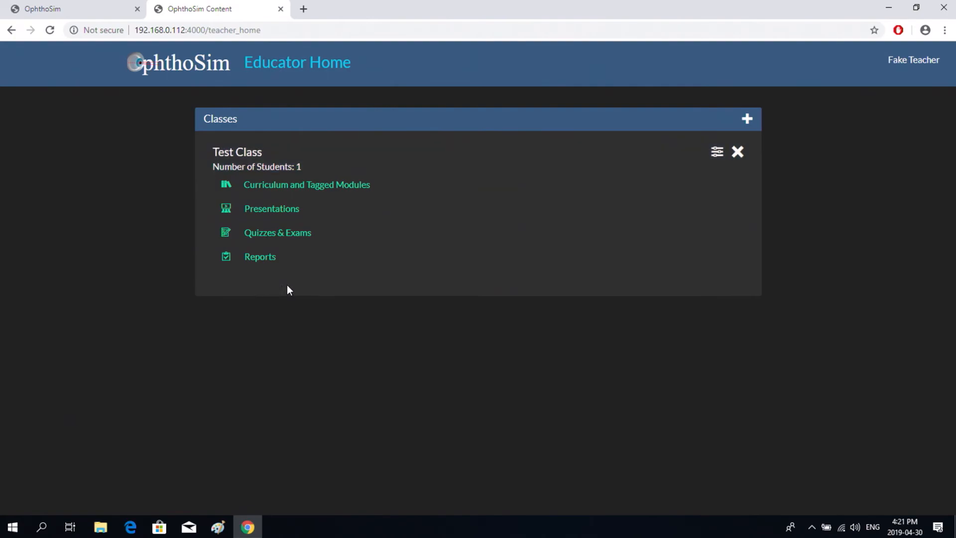
pyautogui.click(275, 262)
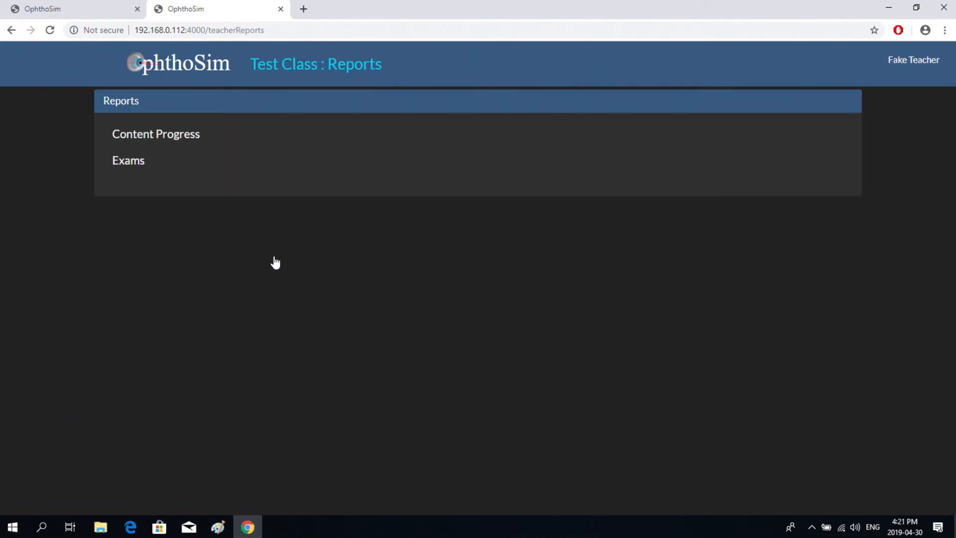
pyautogui.click(180, 142)
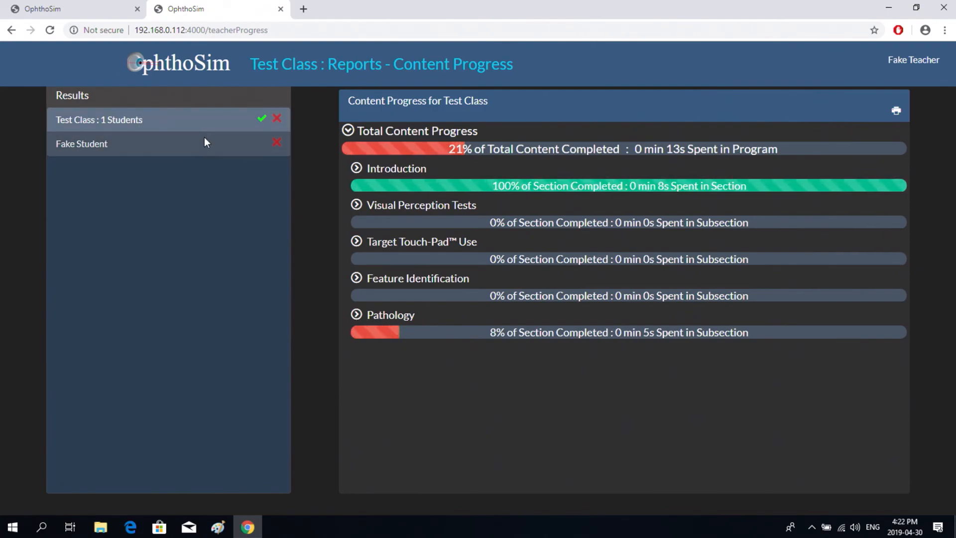
pyautogui.click(149, 128)
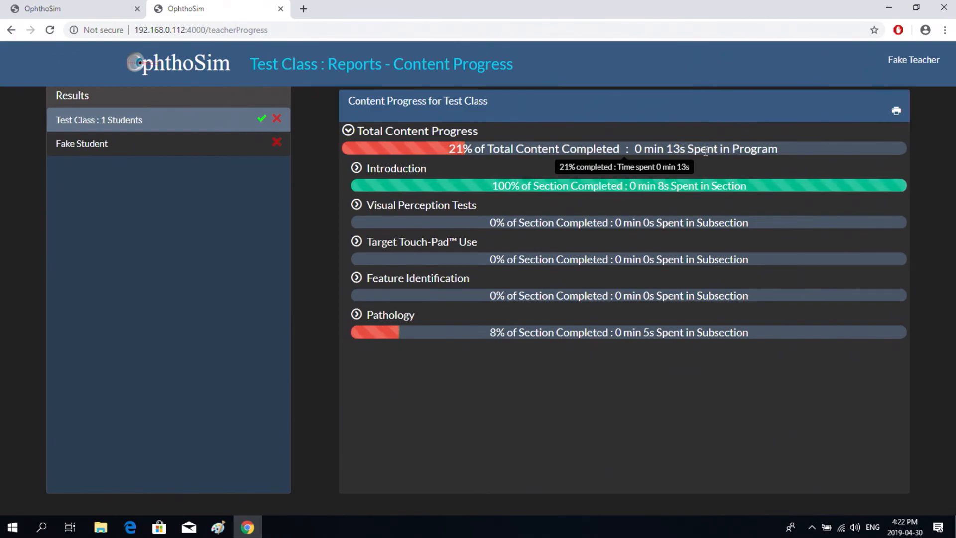
pyautogui.click(356, 168)
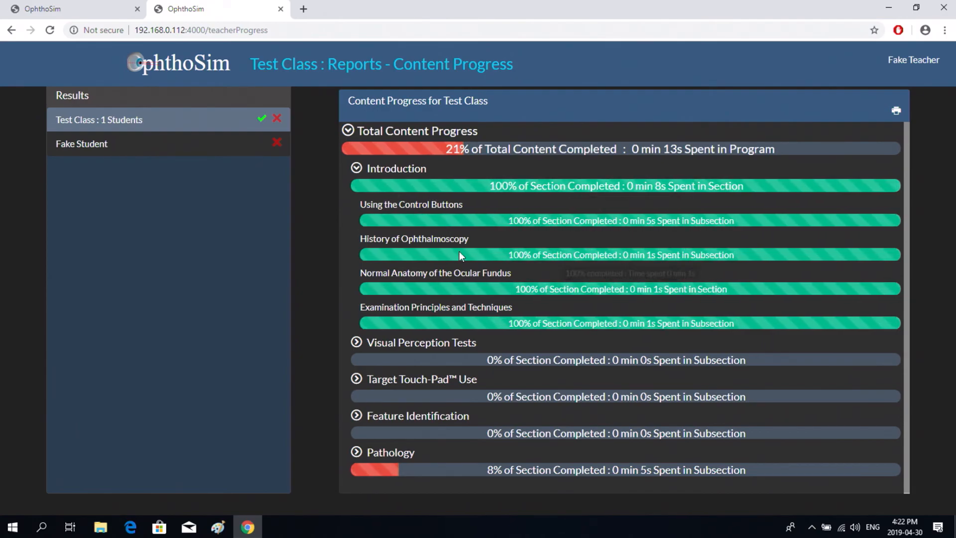
pyautogui.click(357, 169)
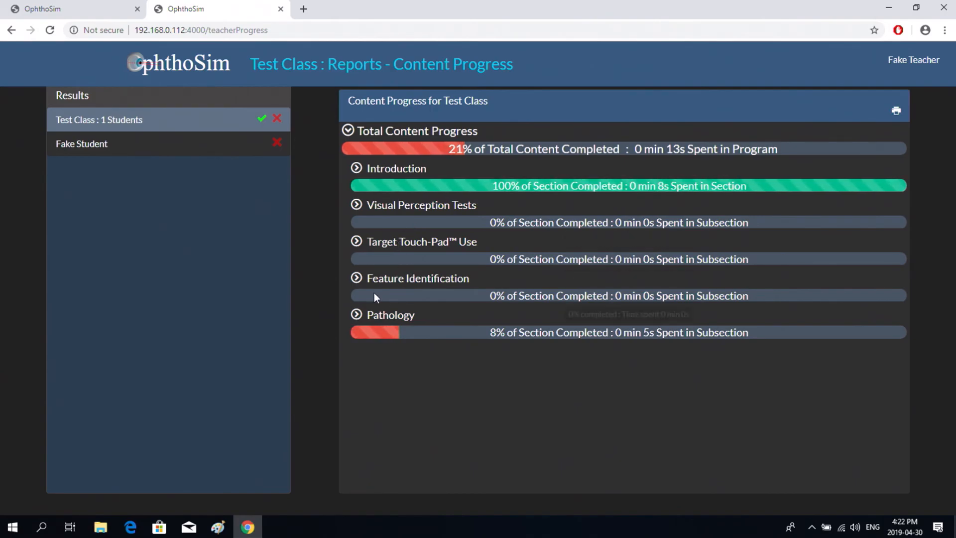
pyautogui.click(356, 315)
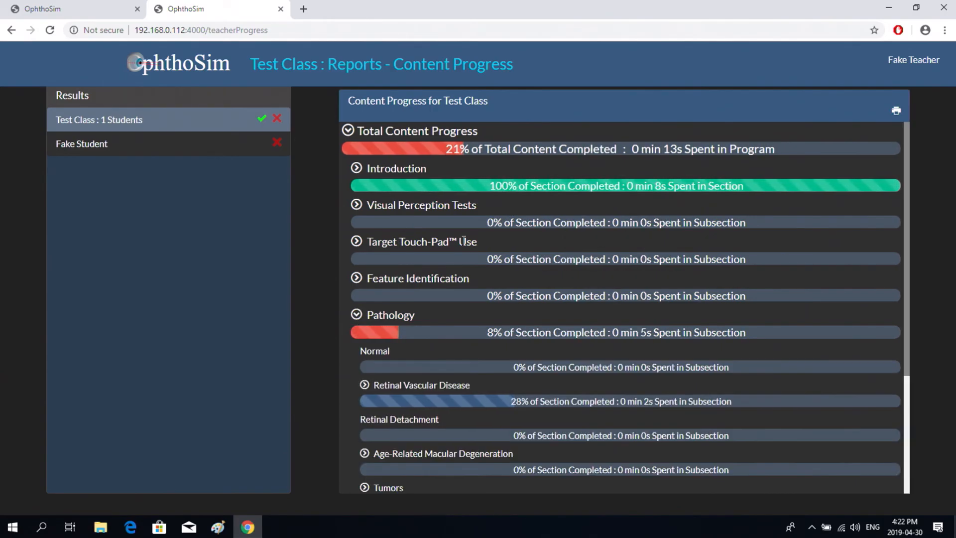
pyautogui.scroll(-3, 463, 241)
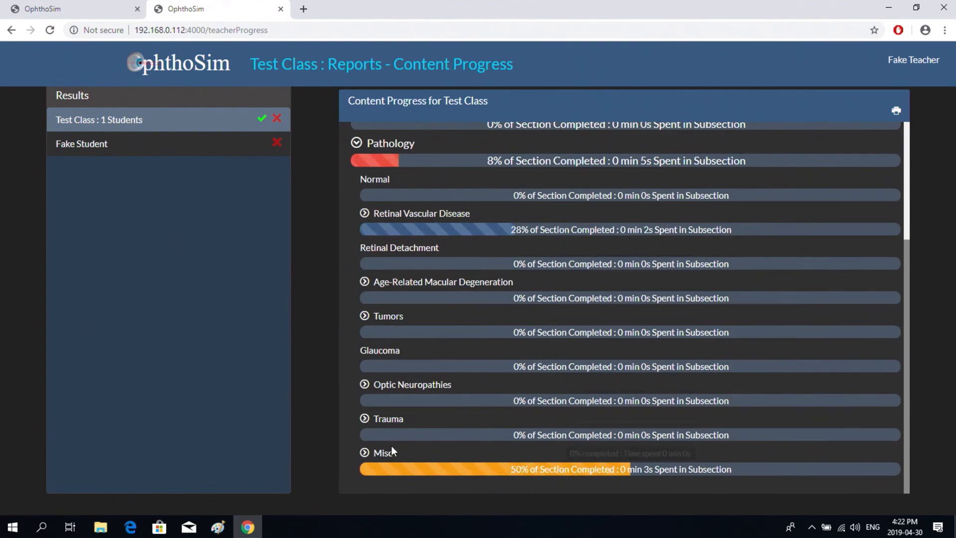
pyautogui.click(363, 453)
pyautogui.scroll(-1, 568, 347)
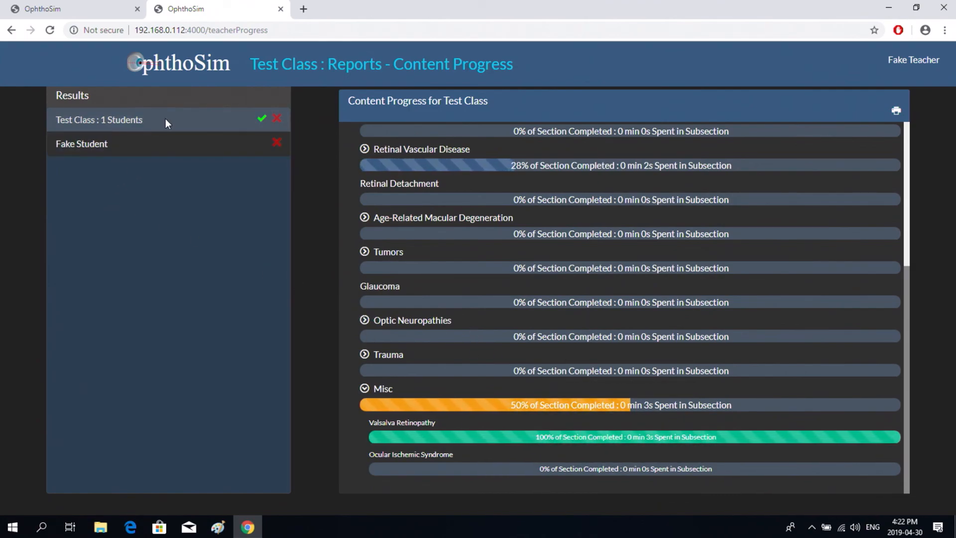
pyautogui.click(129, 143)
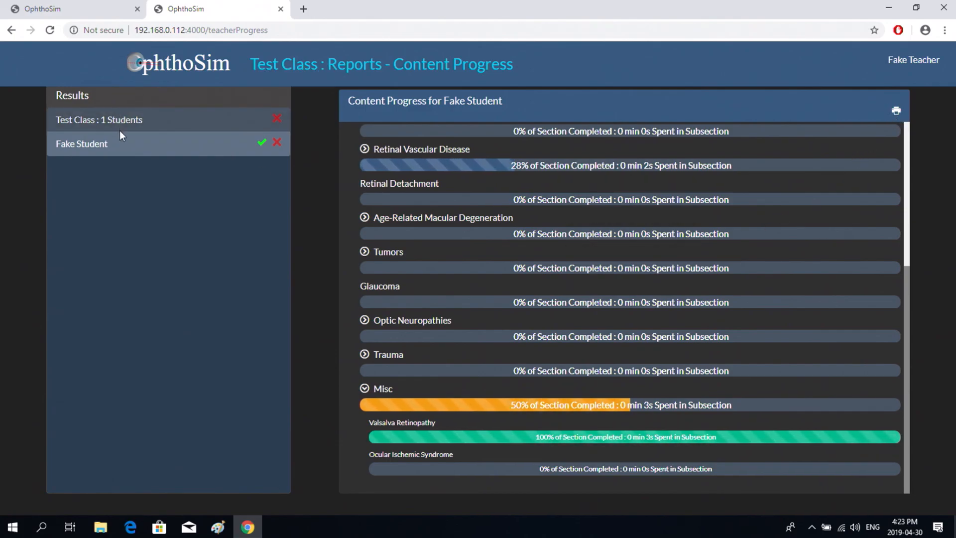
pyautogui.click(185, 68)
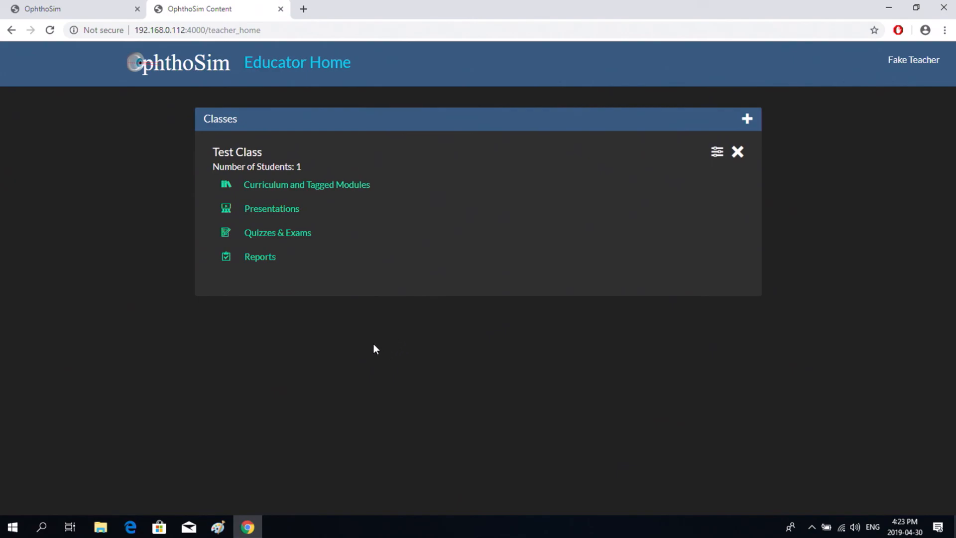
pyautogui.click(265, 263)
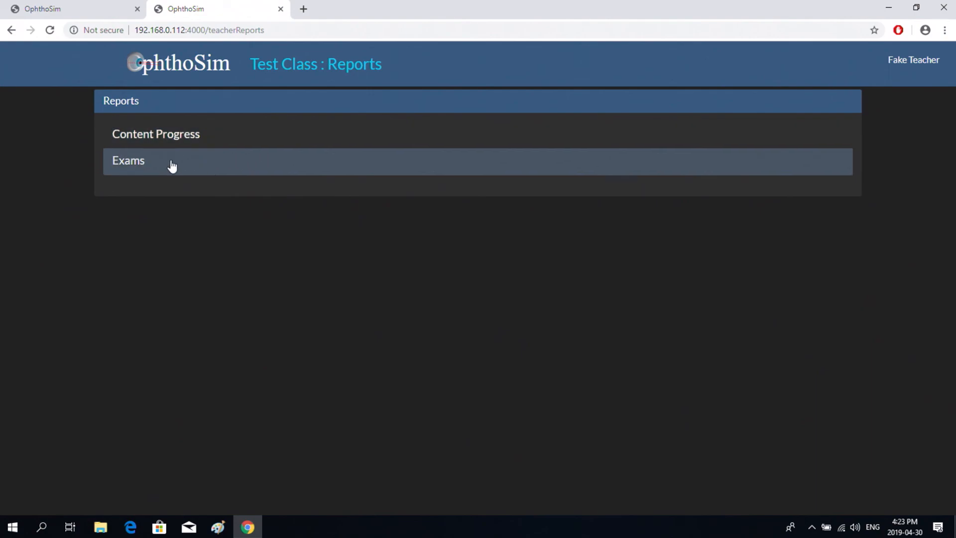
pyautogui.click(192, 170)
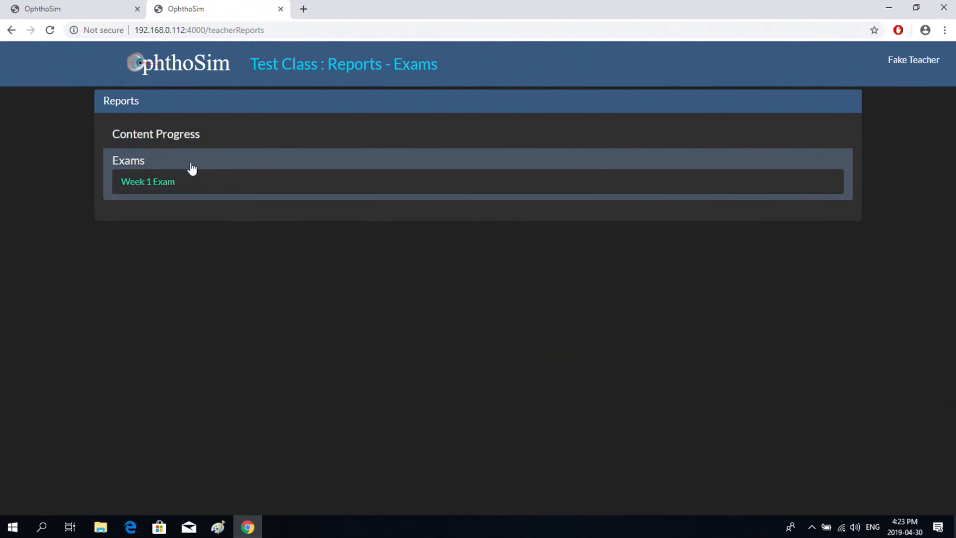
pyautogui.click(174, 184)
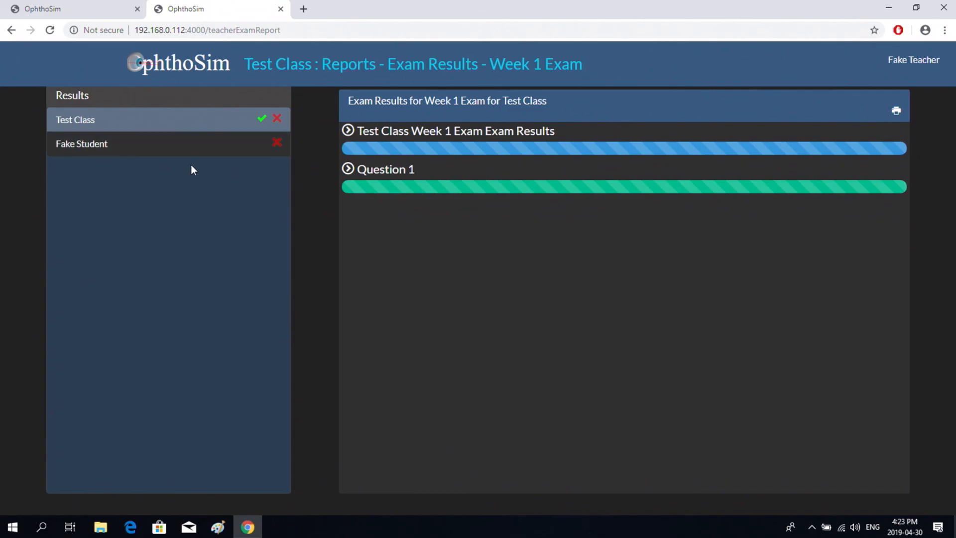
pyautogui.moveTo(427, 153)
pyautogui.moveTo(412, 194)
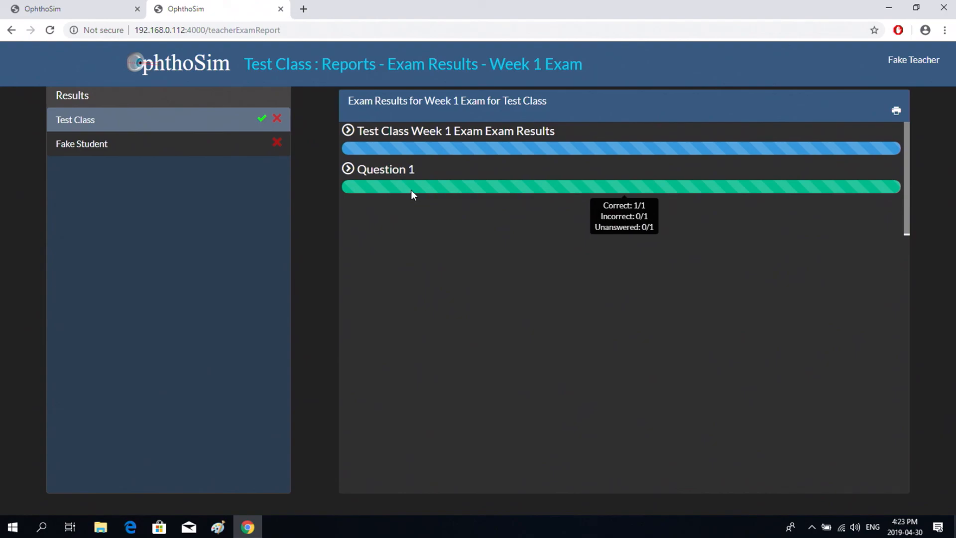
pyautogui.click(164, 148)
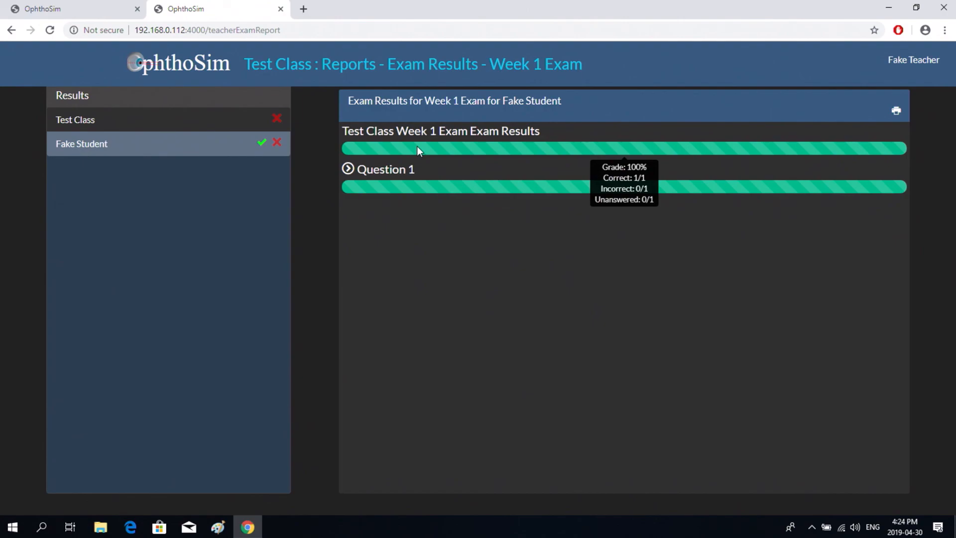
pyautogui.click(348, 169)
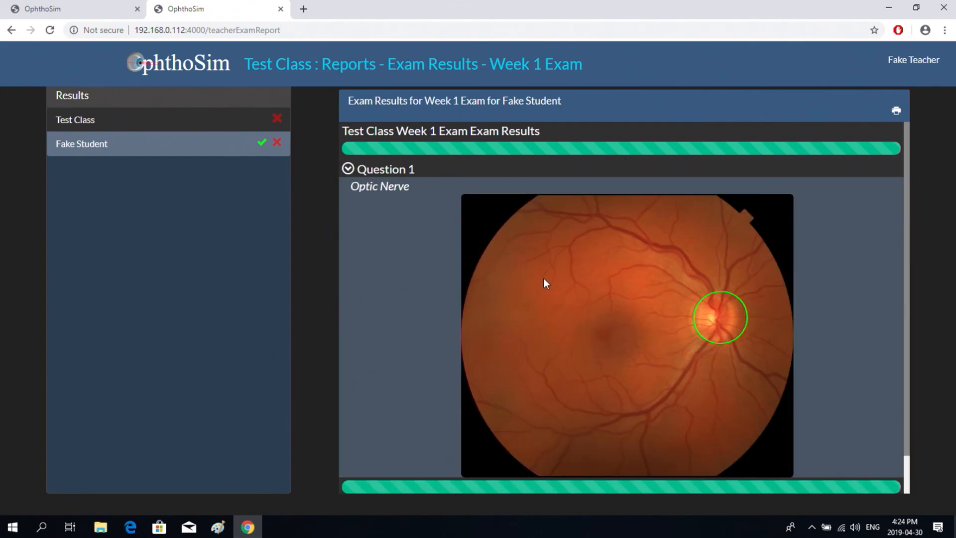
pyautogui.scroll(-1, 443, 244)
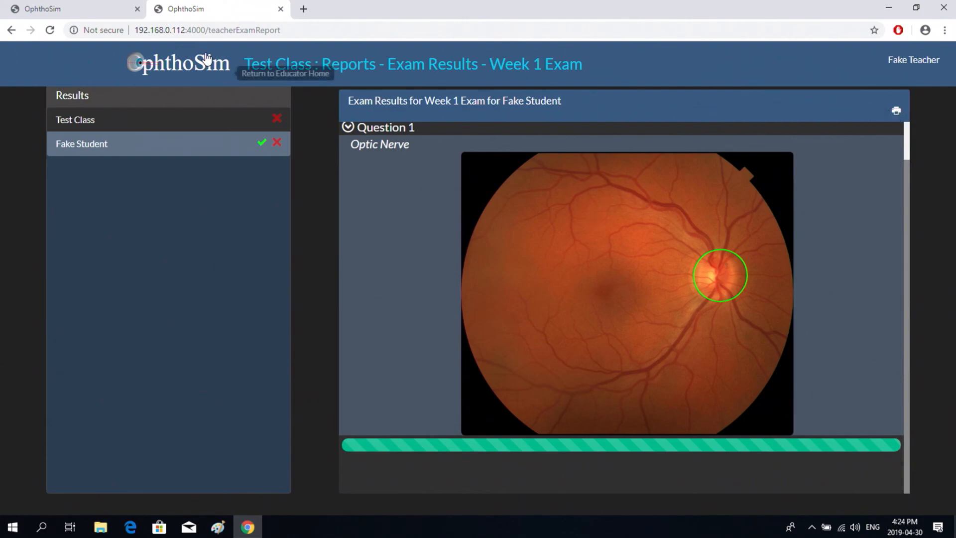
pyautogui.click(188, 63)
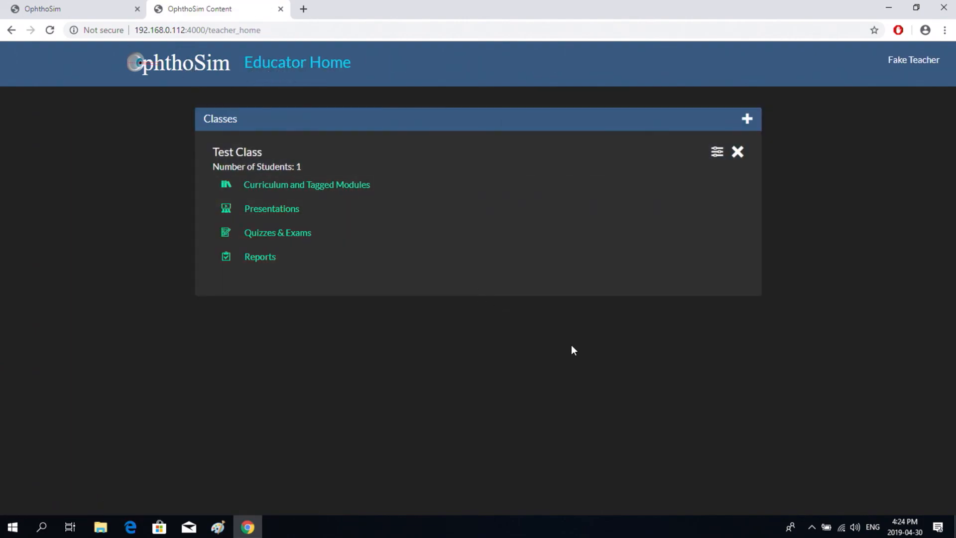